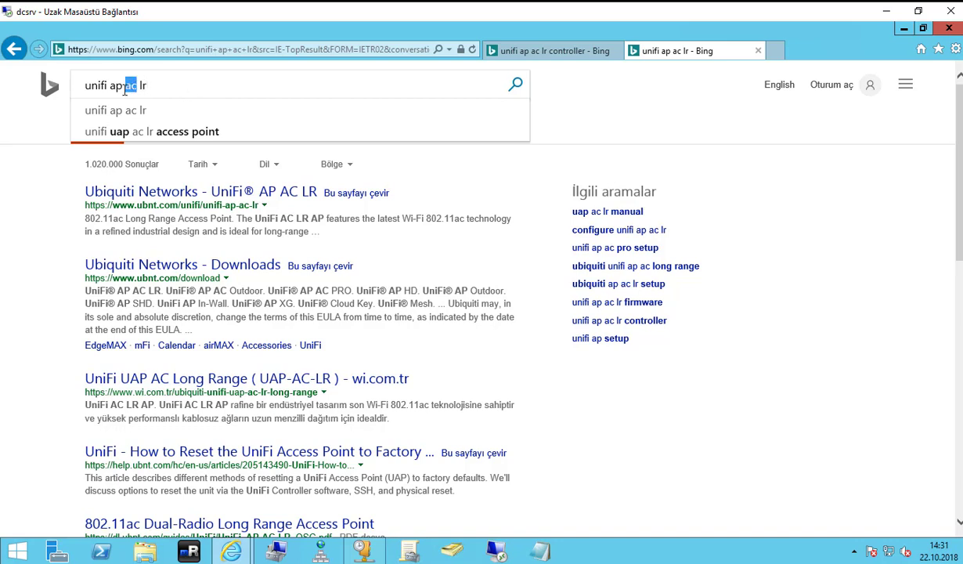
Edit the Bing query and search for 'unifi ap lr'.
key(BackSpace)
key(BackSpace)
key(BackSpace)
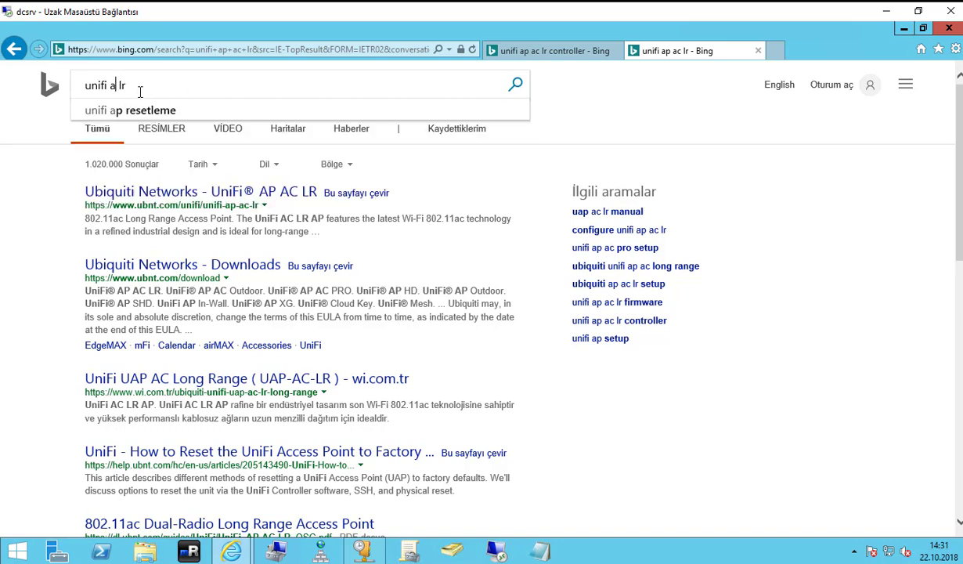
text(p)
key(Return)
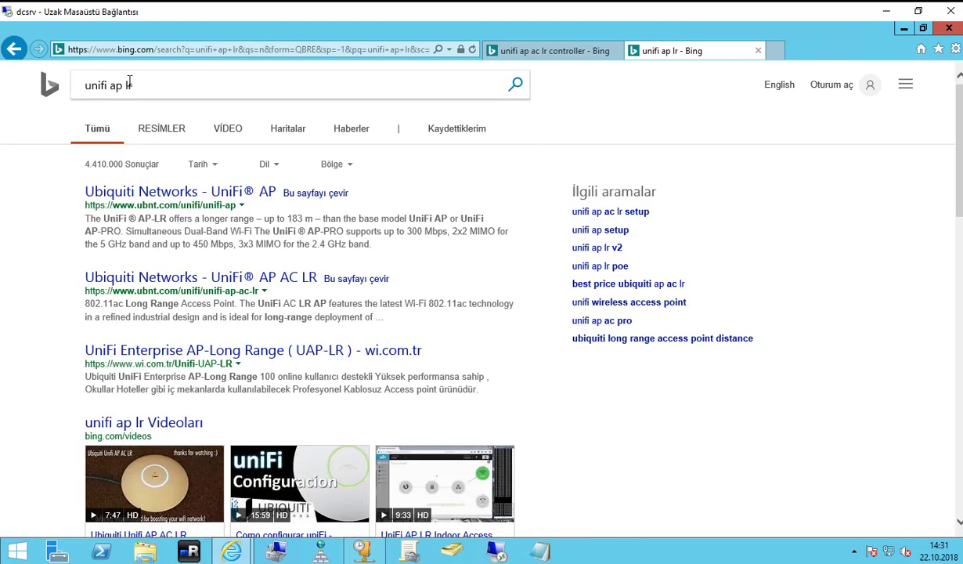
Search for 'unifi ap pro' and view a UniFi AP AC PRO image result.
double_click(137, 84)
text(pro)
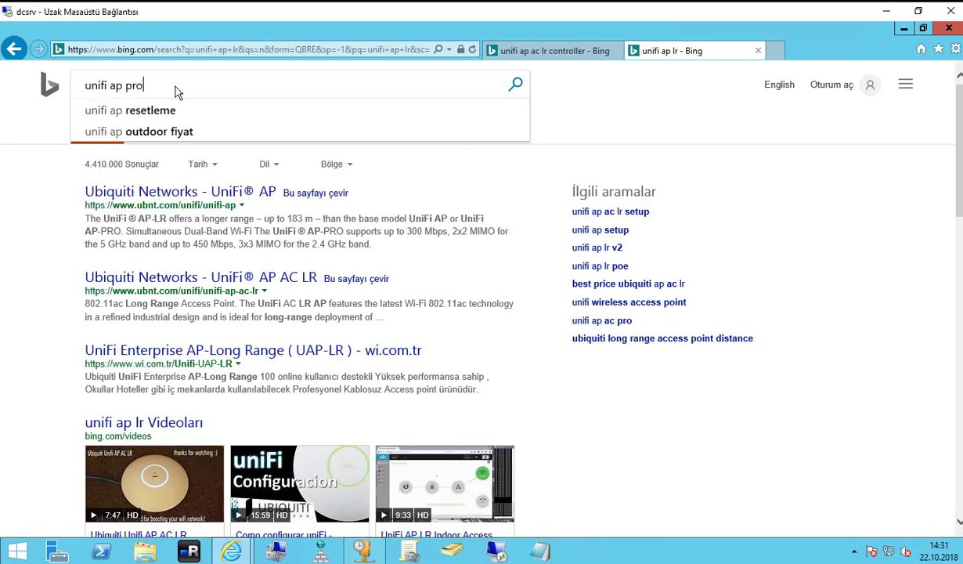
key(Return)
click(174, 129)
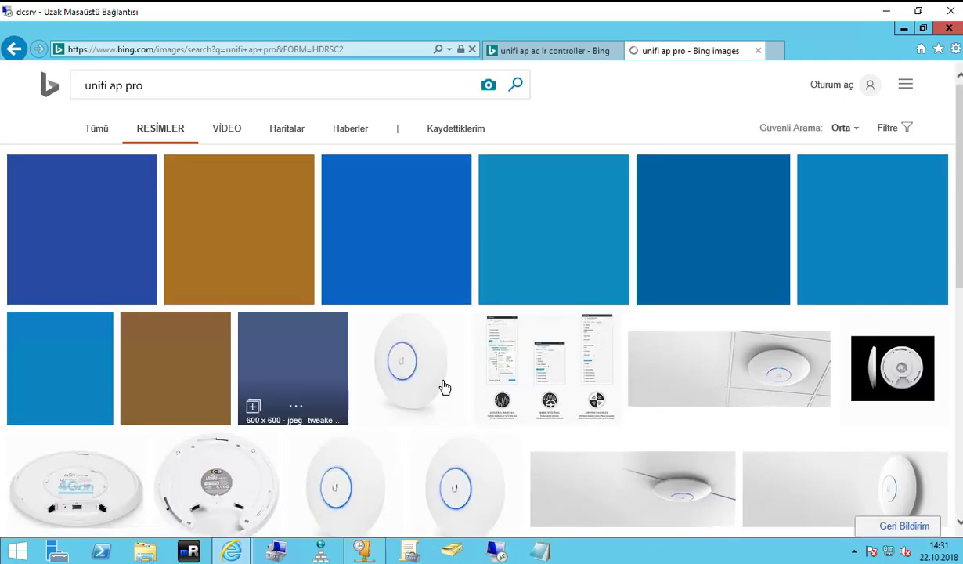
click(357, 272)
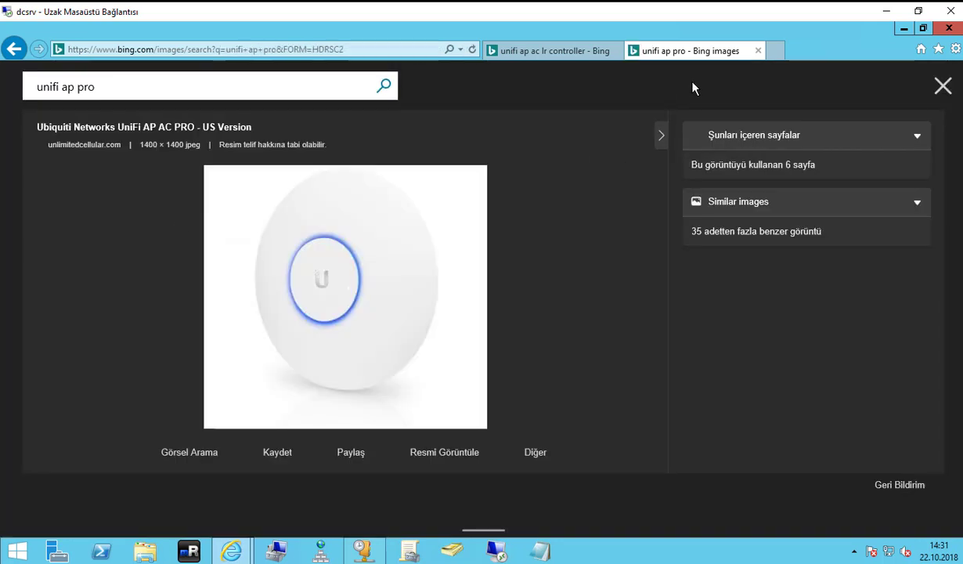
Return to the 'unifi ap ac lr controller' results and select 'ac lr controller' in the query.
click(576, 51)
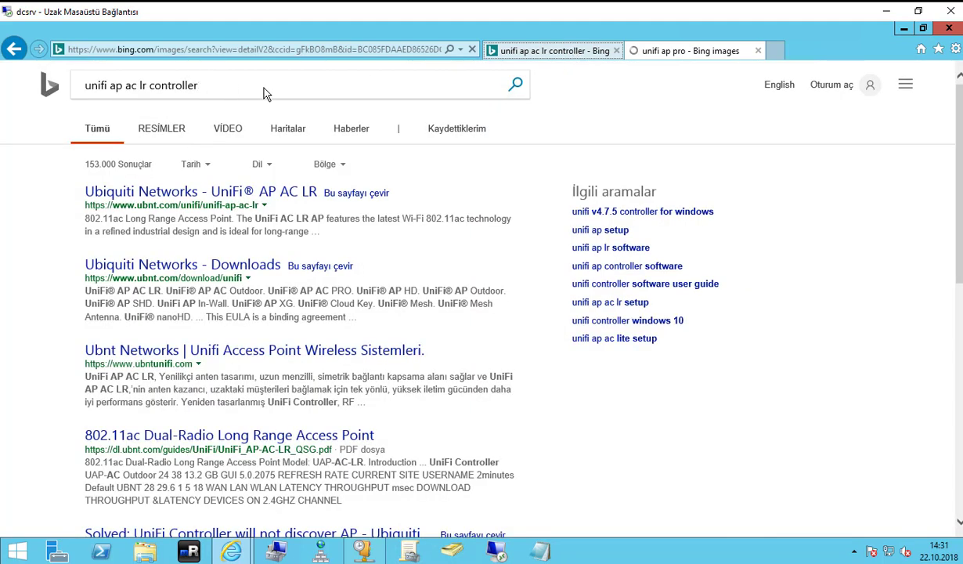
click(125, 84)
drag(123, 84, 247, 88)
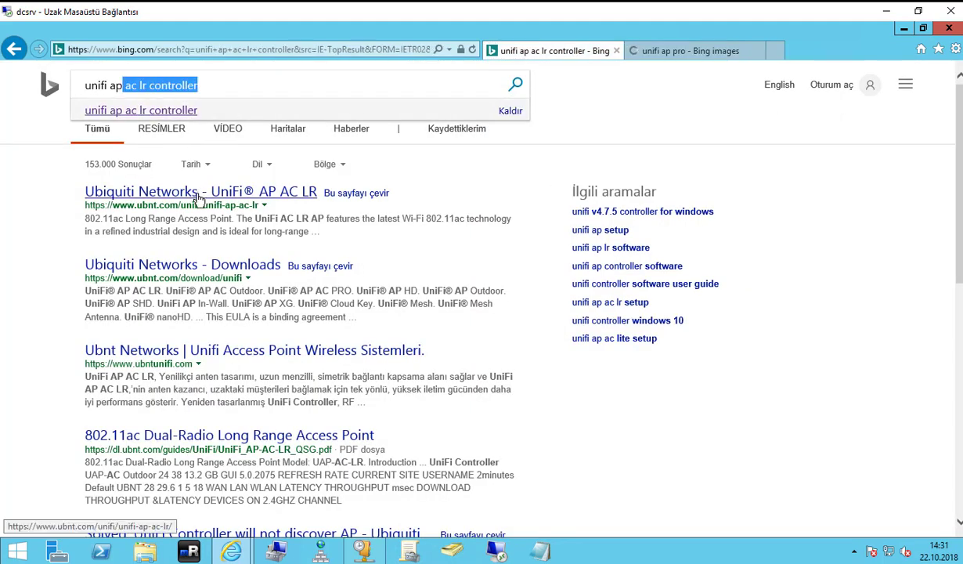
click(148, 199)
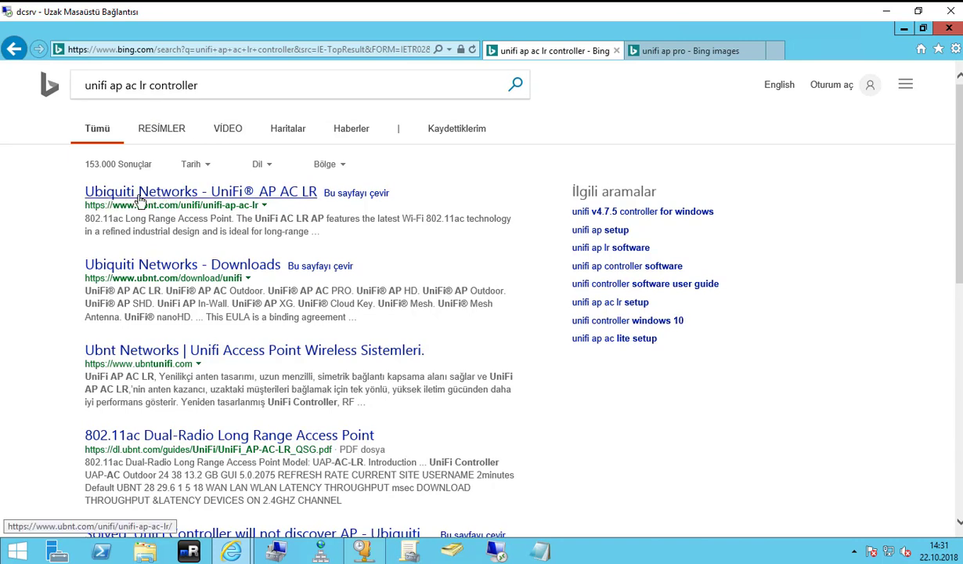
Scroll through the UniFi AP AC LR product page, then go to the Software page.
click(139, 198)
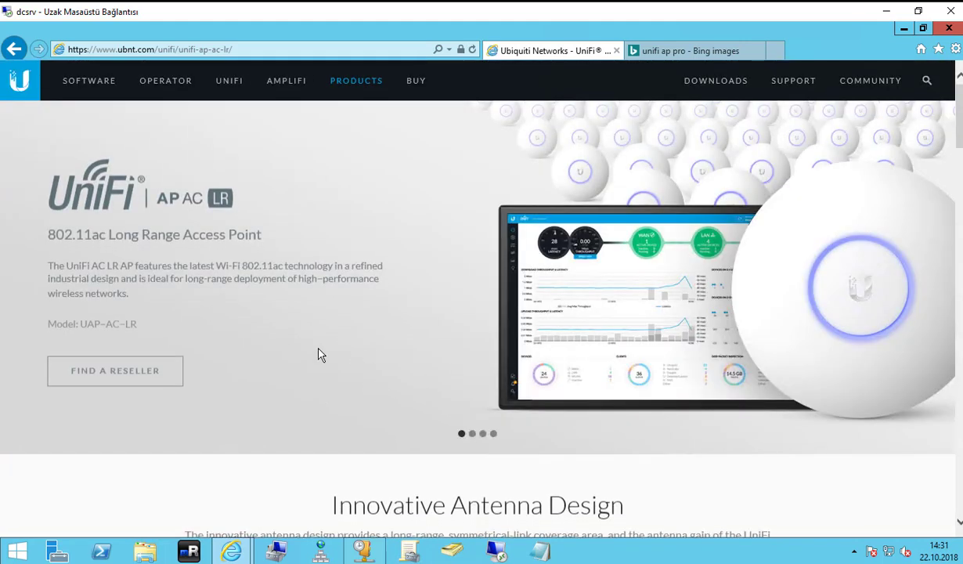
scroll(313, 360, down, 1)
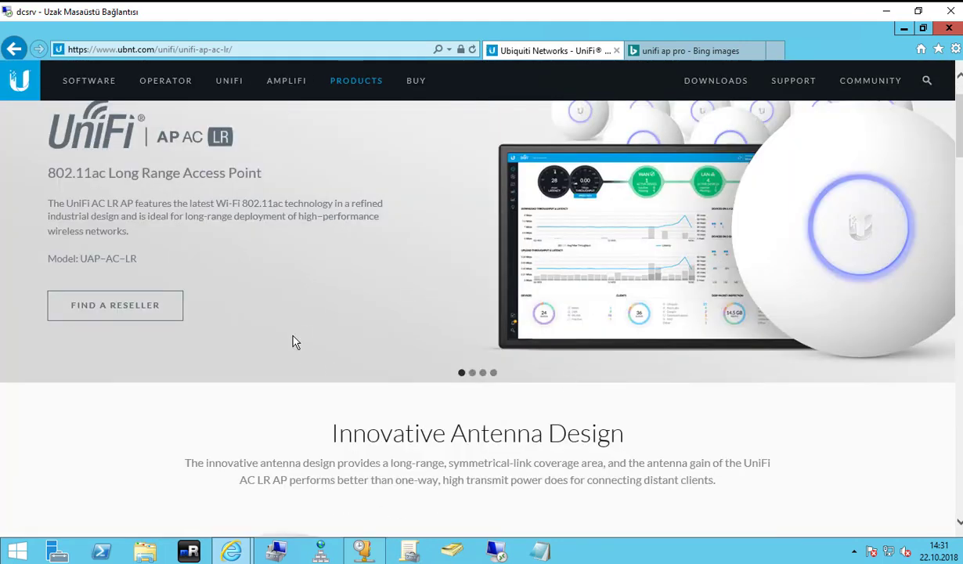
scroll(295, 342, down, 3)
scroll(354, 385, down, 4)
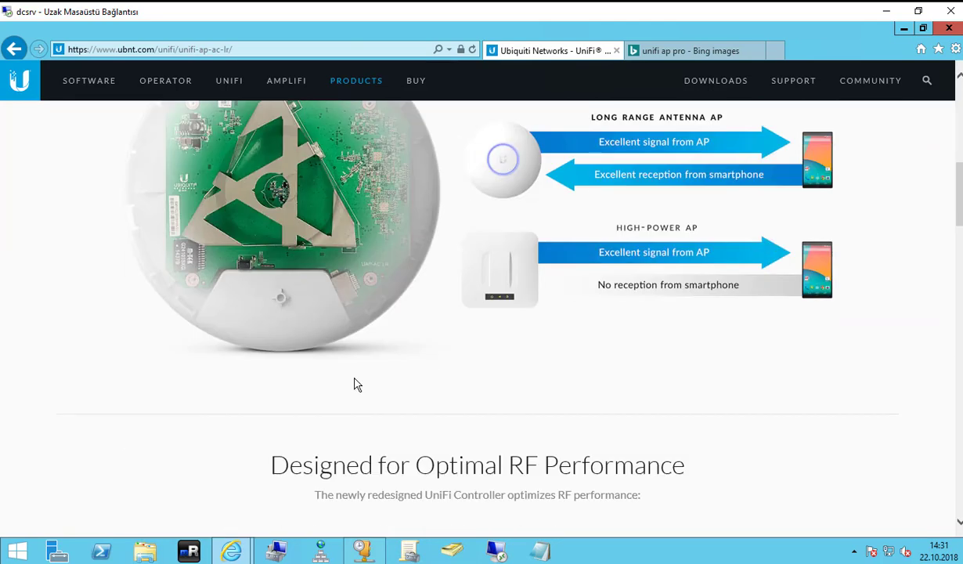
scroll(313, 467, up, 8)
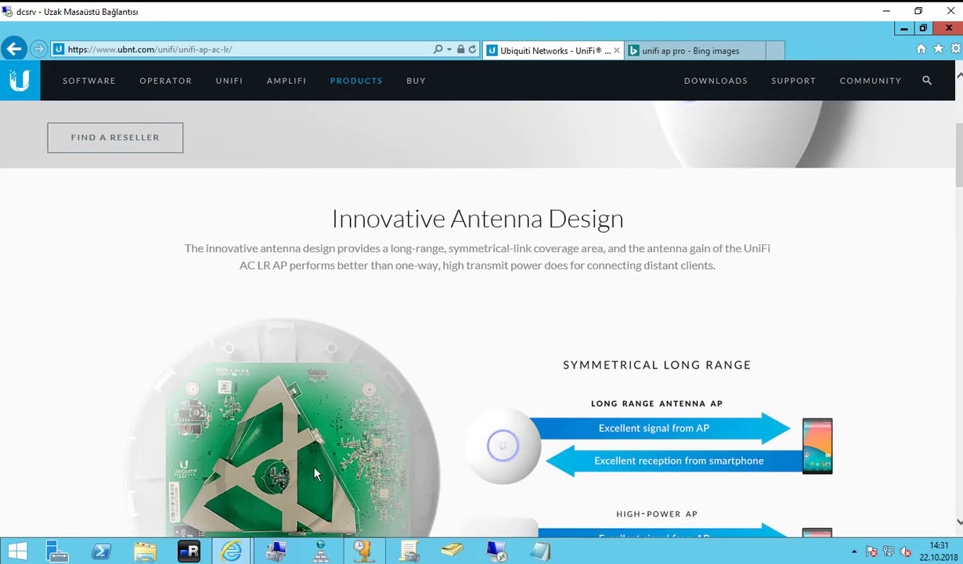
scroll(270, 307, down, 6)
scroll(270, 307, up, 6)
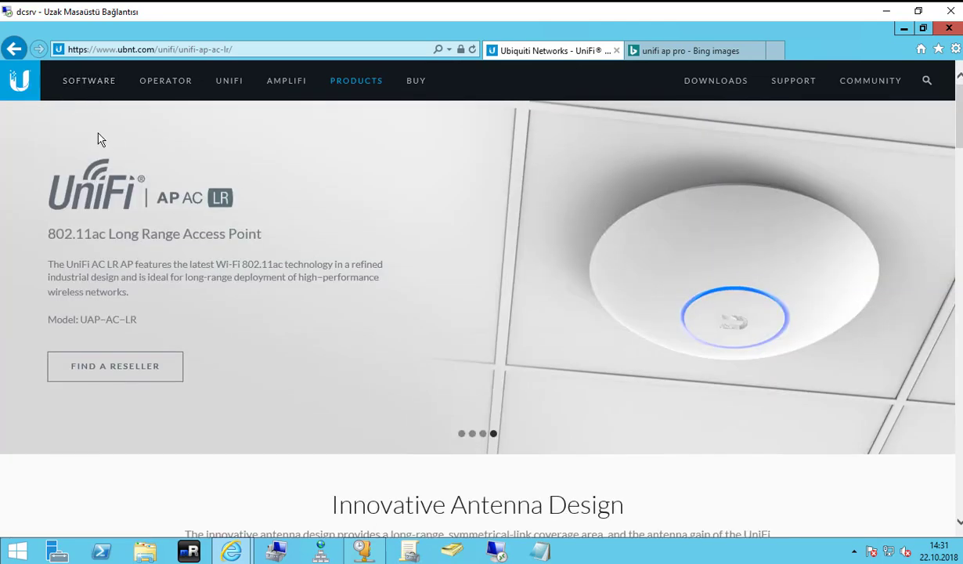
click(68, 84)
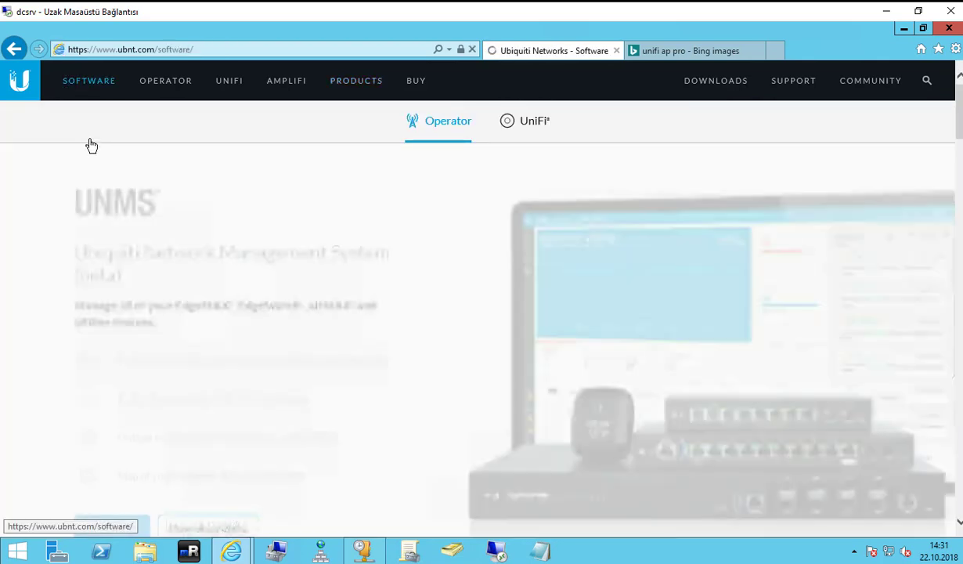
Browse the Software page and UniFi SDN overview, then return to the ubnt.com home page.
scroll(112, 294, down, 10)
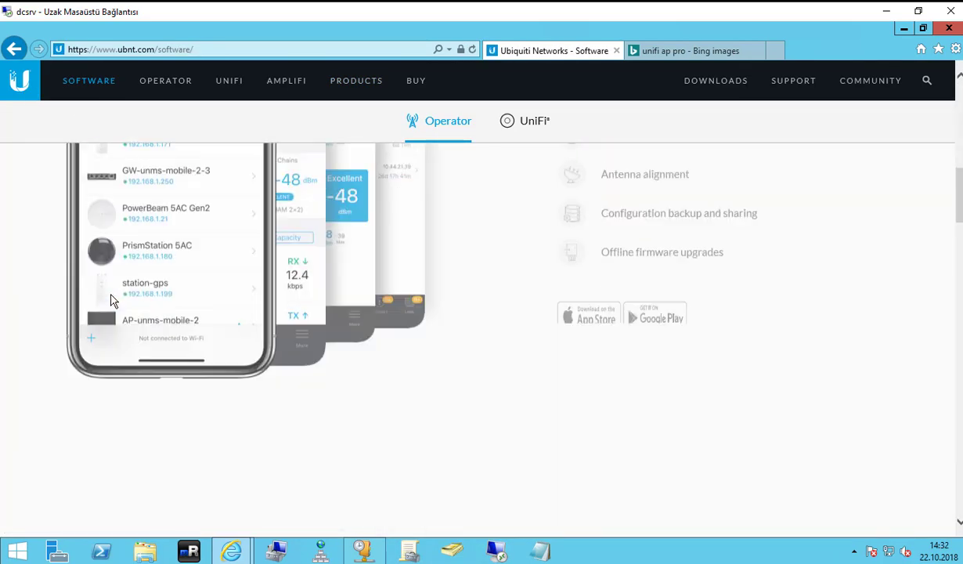
scroll(112, 305, down, 5)
scroll(251, 298, down, 5)
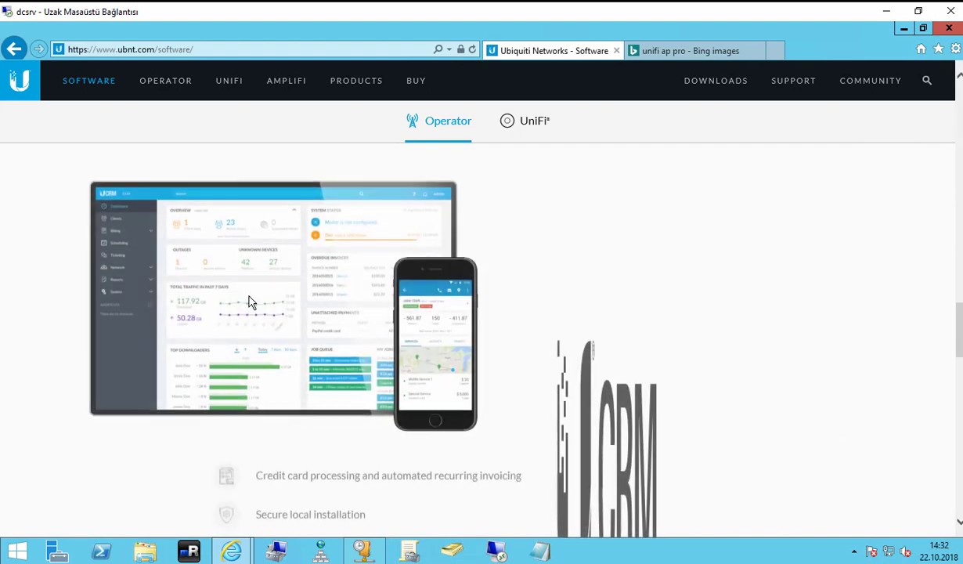
scroll(196, 196, up, 5)
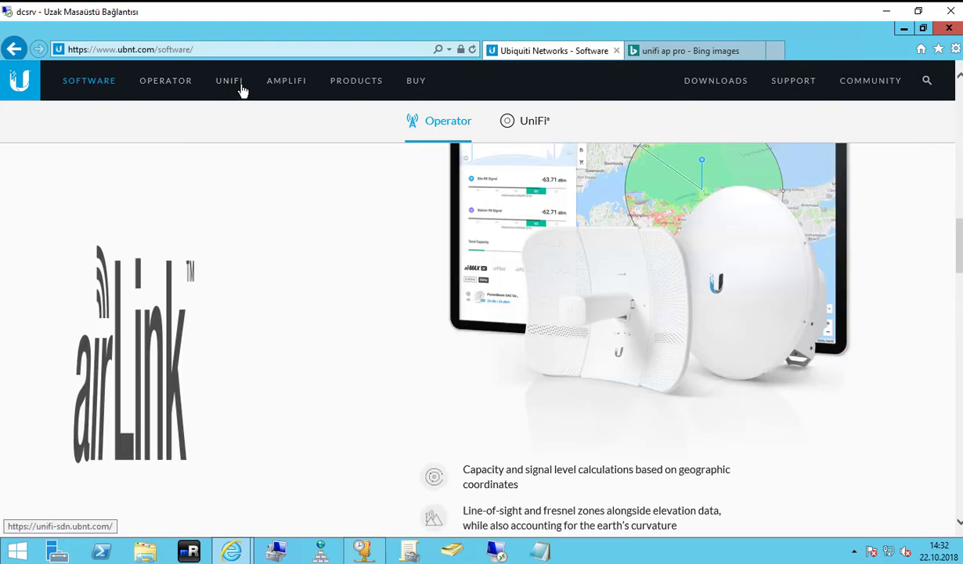
click(240, 91)
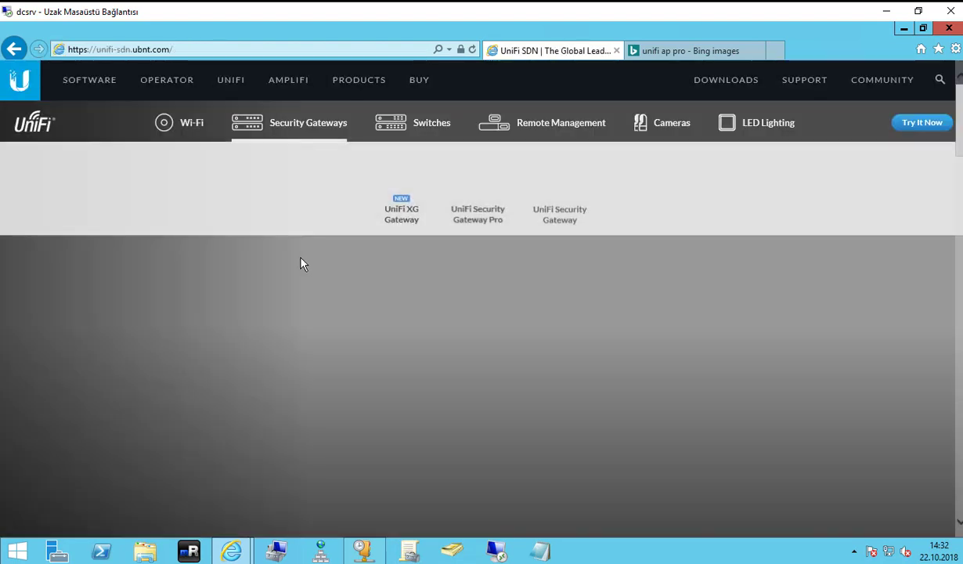
scroll(313, 278, down, 3)
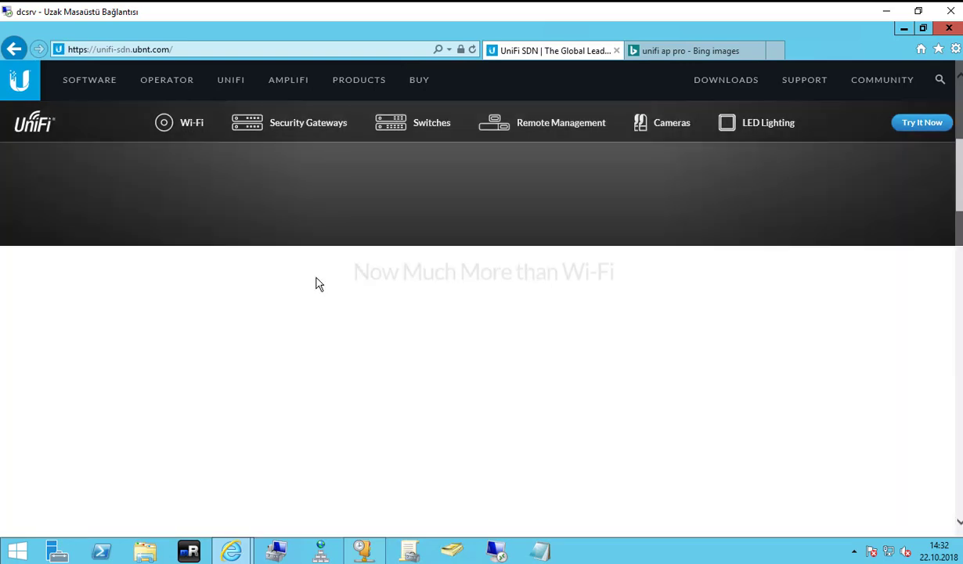
scroll(318, 282, up, 3)
click(24, 83)
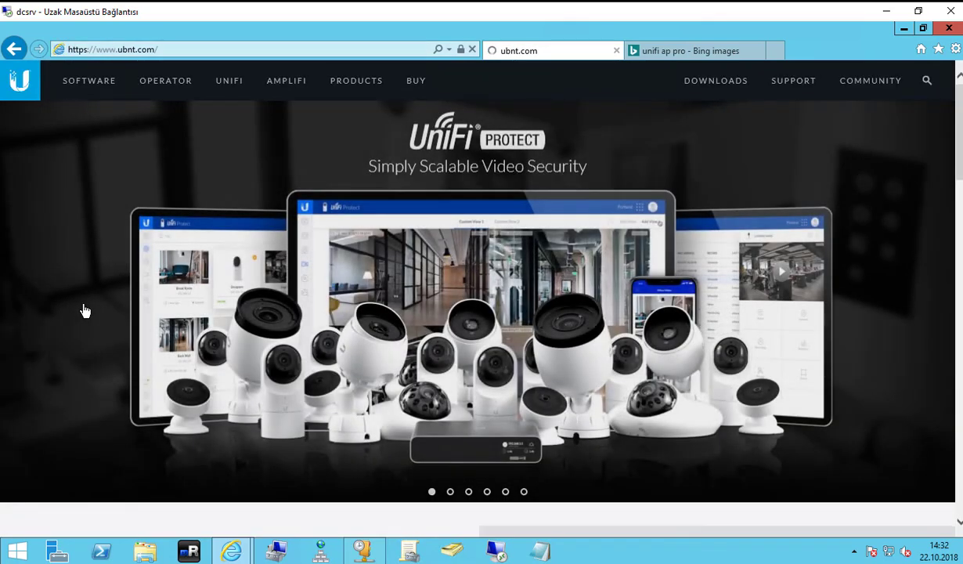
Reopen the Software page, pick the UniFi section, and launch Try Online in a new tab.
scroll(83, 309, down, 10)
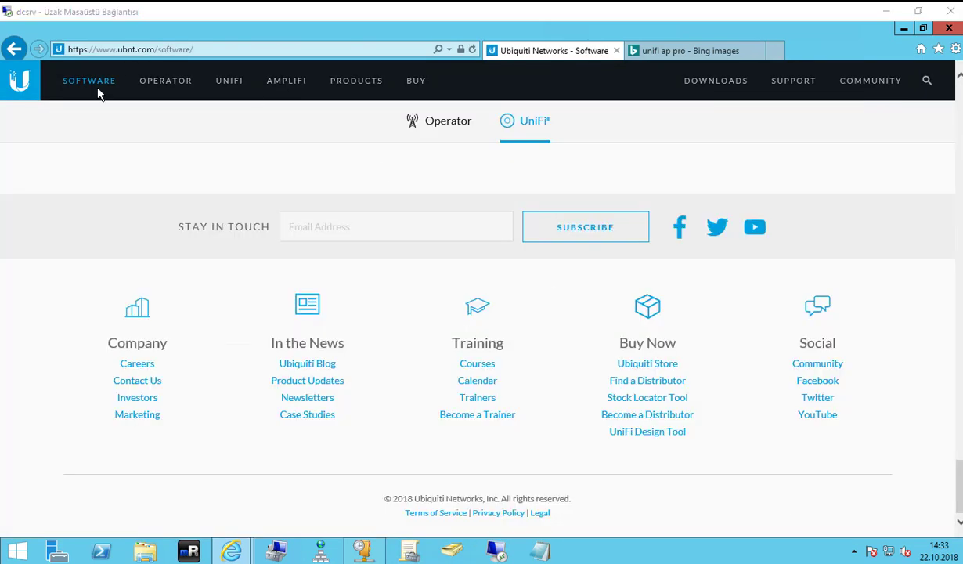
click(93, 84)
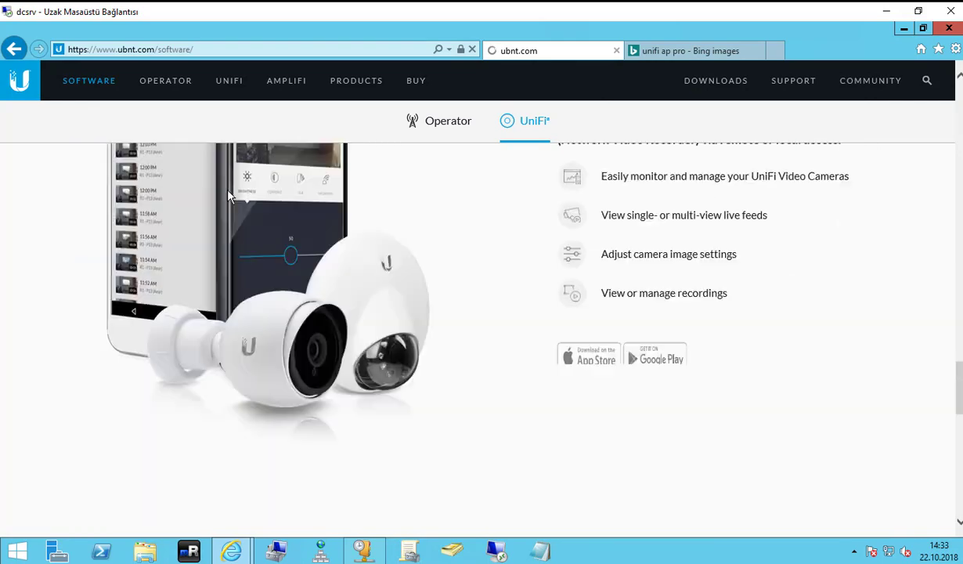
click(432, 135)
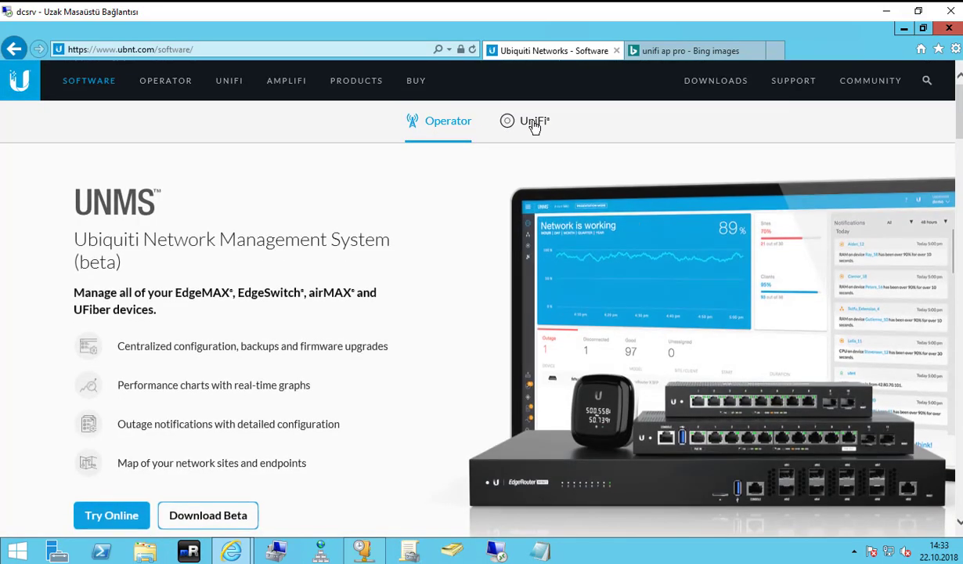
click(531, 124)
scroll(260, 265, down, 5)
scroll(282, 255, up, 5)
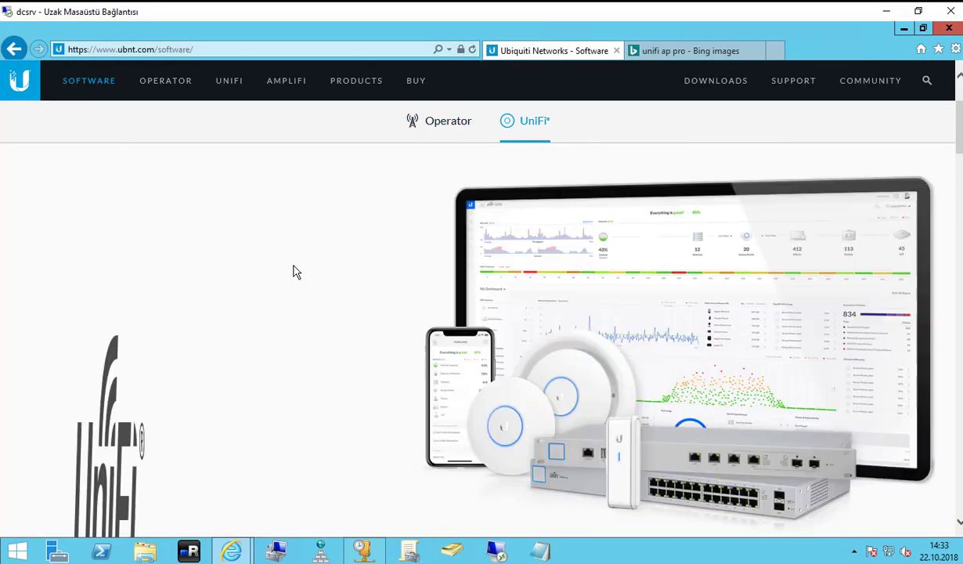
scroll(505, 347, down, 2)
scroll(624, 300, up, 3)
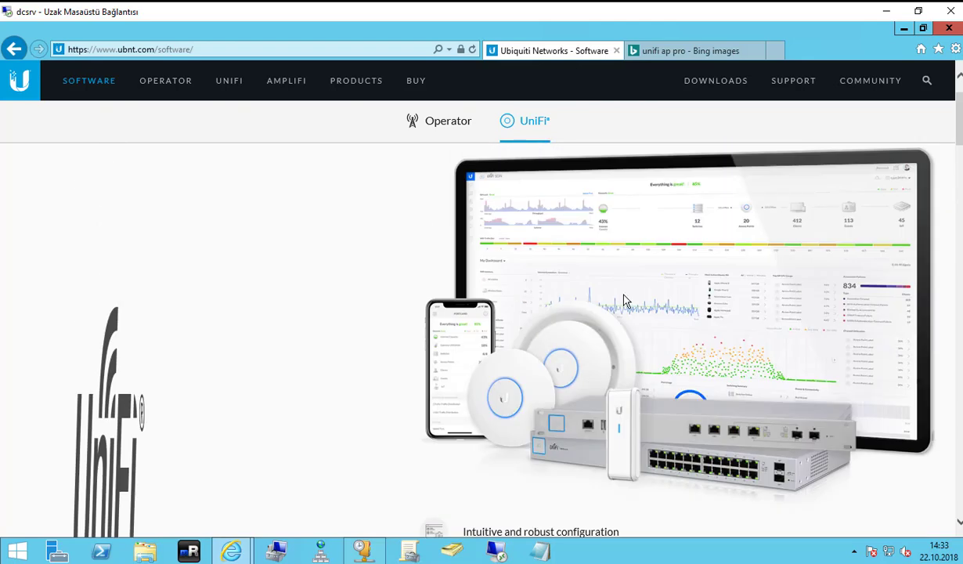
scroll(409, 282, down, 5)
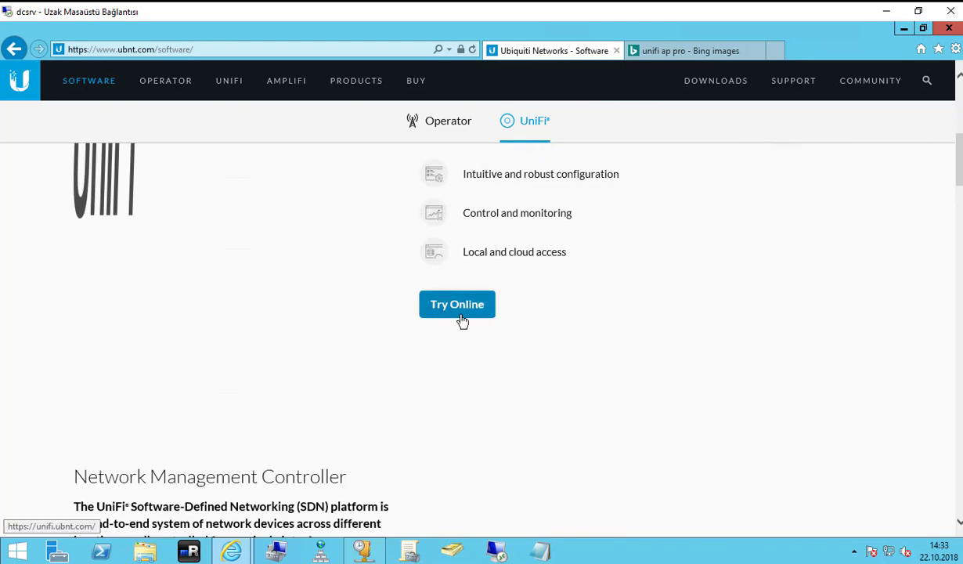
scroll(462, 320, up, 2)
scroll(461, 351, down, 2)
click(467, 234)
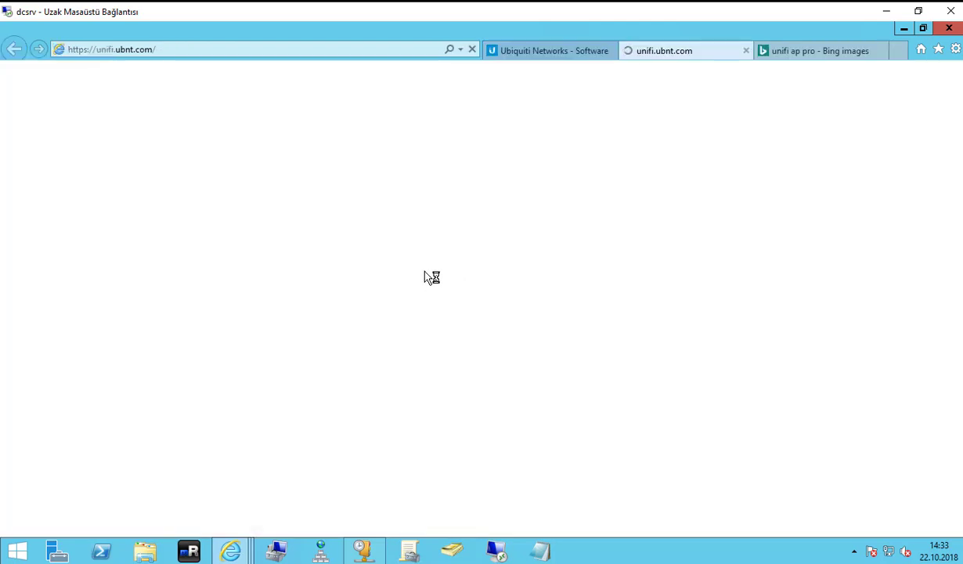
Check the Software and UniFi Cloud Access Portal tabs, select the address, and switch to local Chrome.
click(544, 53)
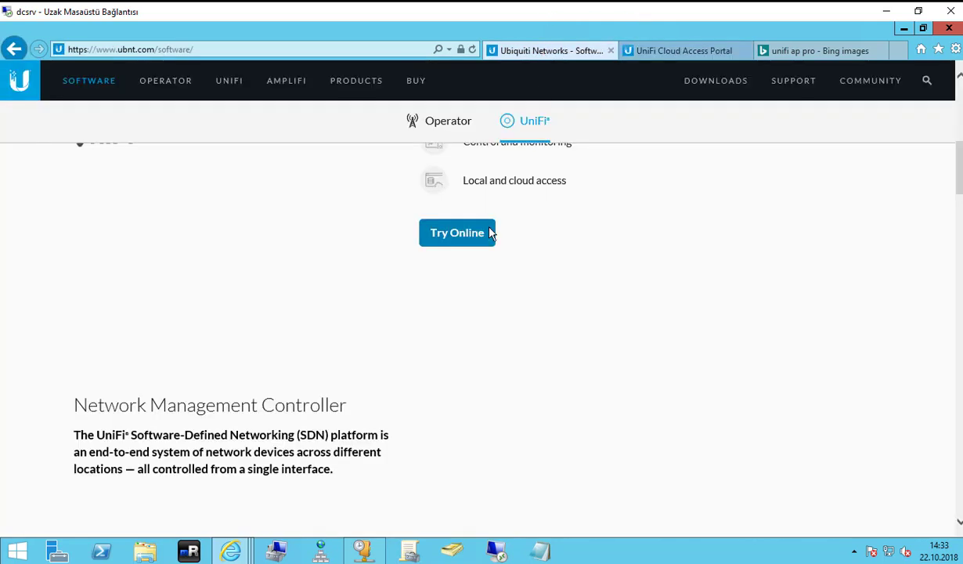
scroll(409, 298, down, 3)
scroll(422, 290, up, 5)
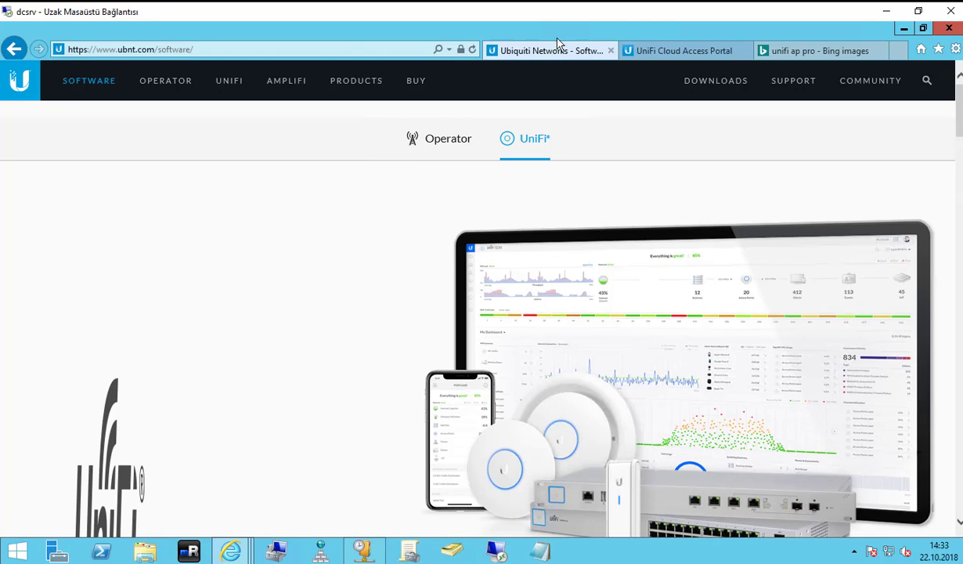
click(667, 53)
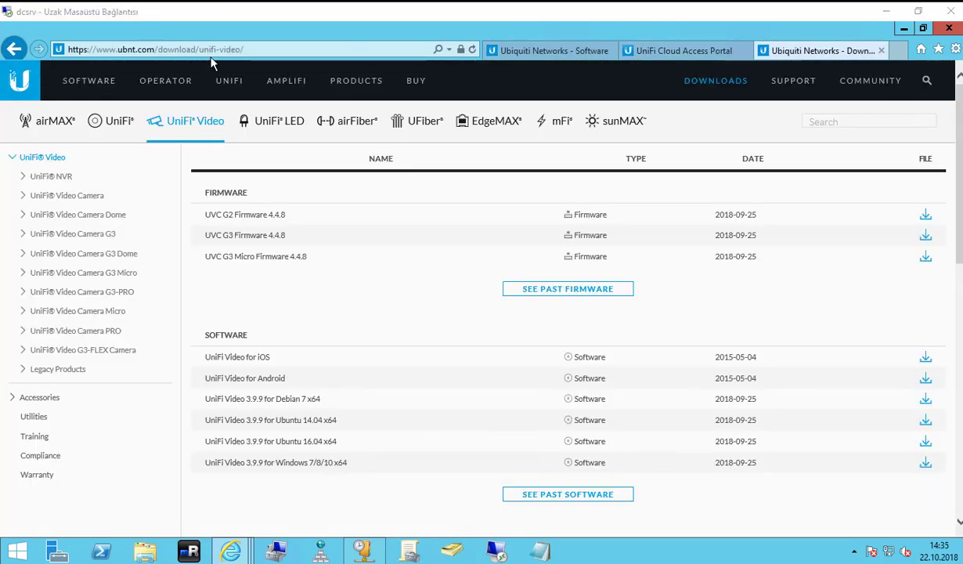
click(211, 50)
drag(109, 49, 302, 63)
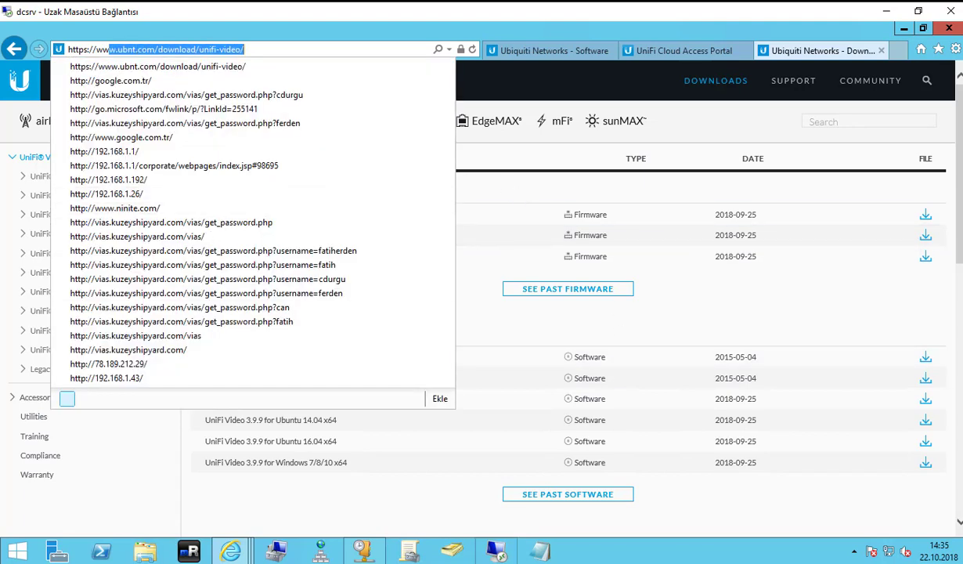
key(alt+Tab)
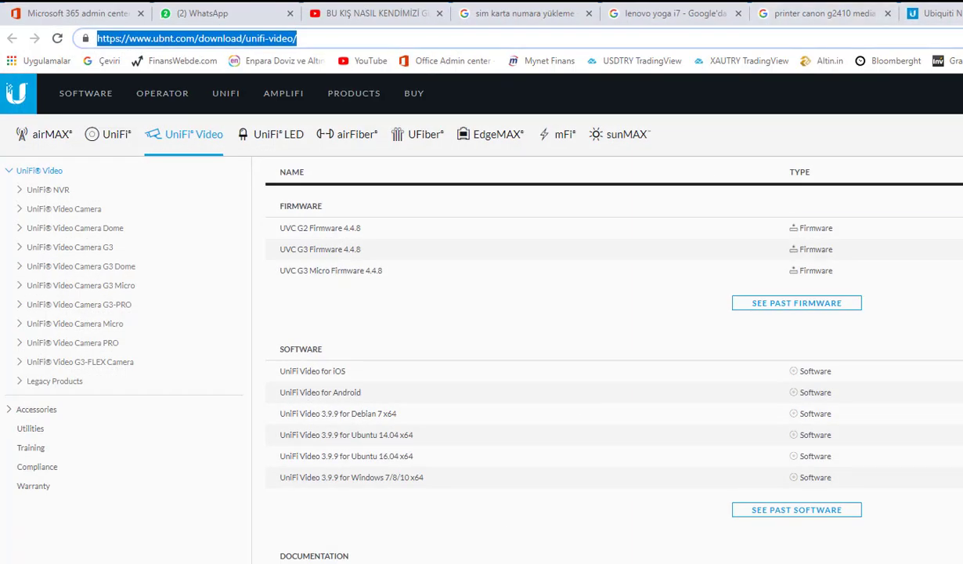
In Chrome, reorder the tabs and open the UniFi online trial from the Software page's UniFi section.
click(323, 37)
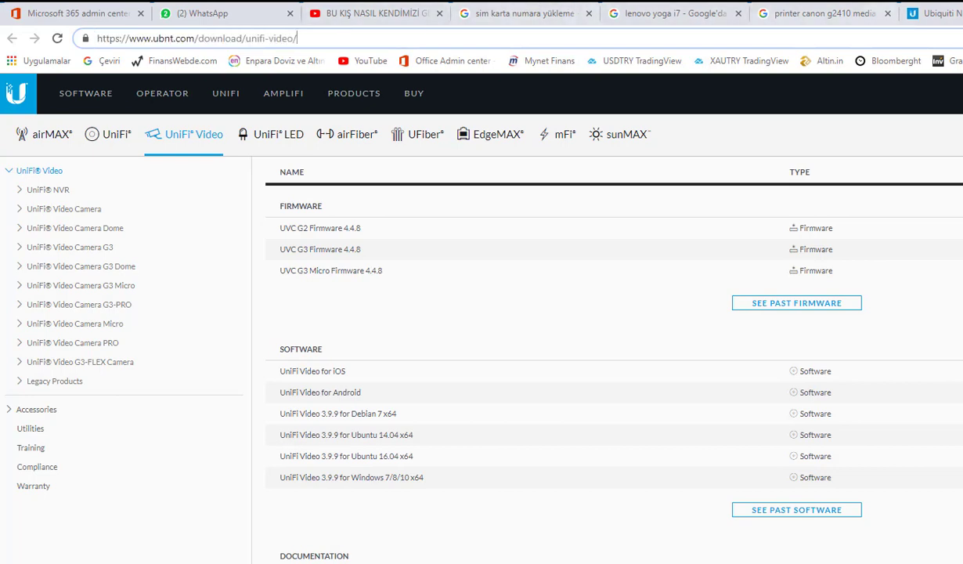
drag(935, 13, 78, 27)
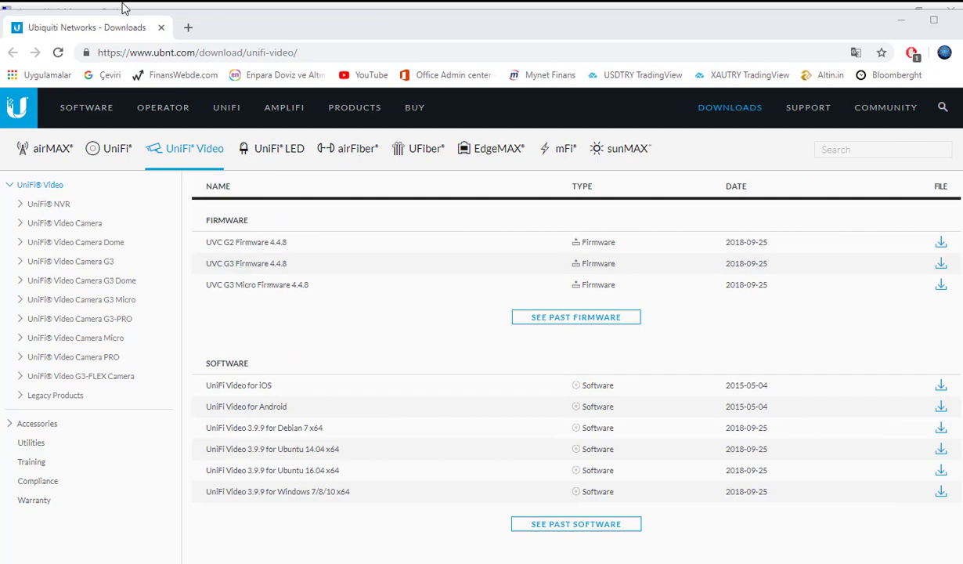
click(75, 109)
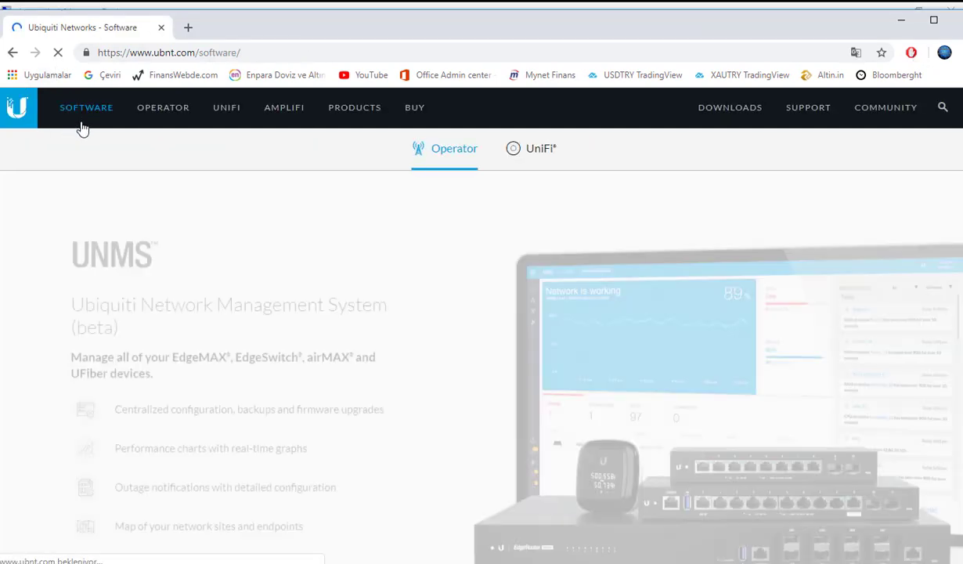
click(538, 150)
scroll(155, 391, down, 4)
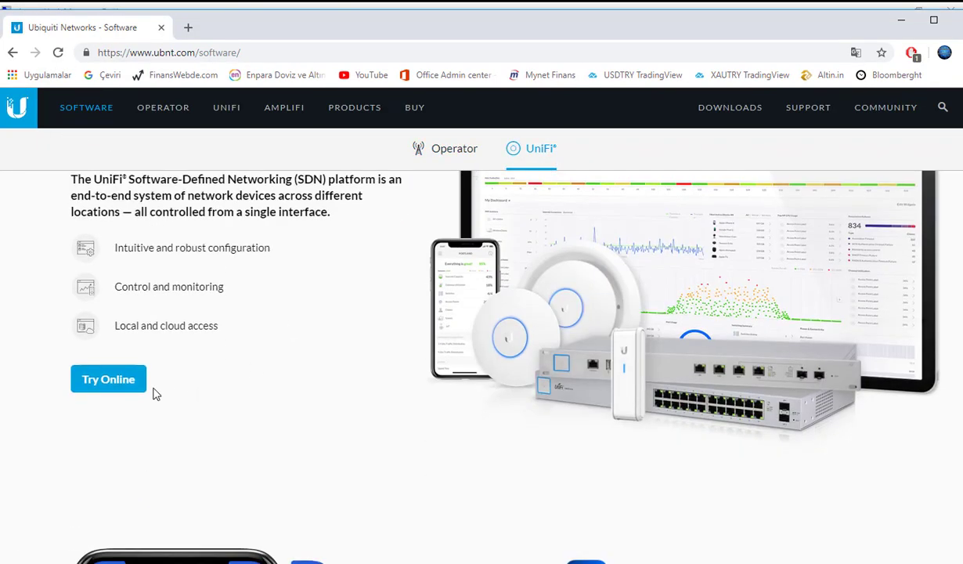
scroll(145, 384, up, 3)
click(121, 382)
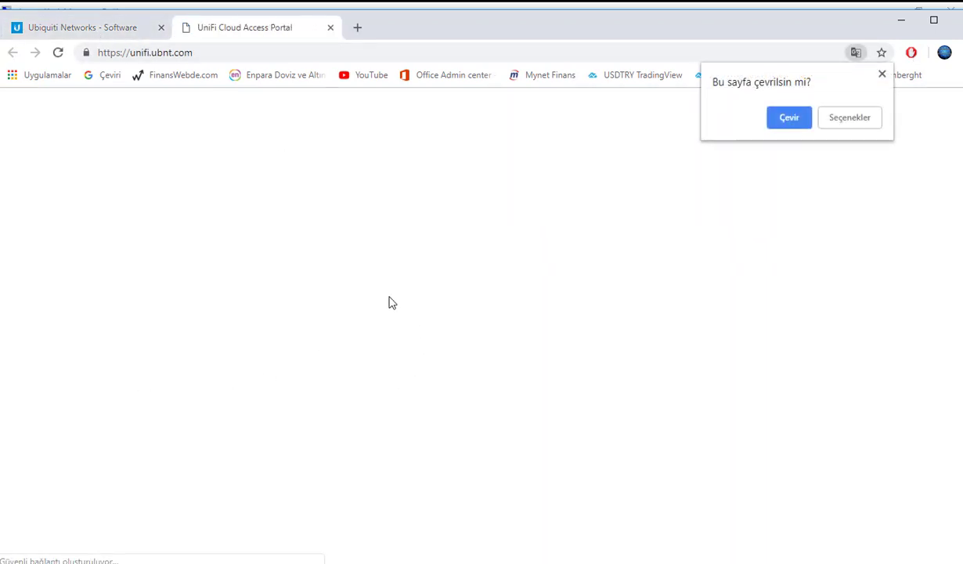
Switch back to the Software page from the sign-in page and maximize the browser window.
click(107, 32)
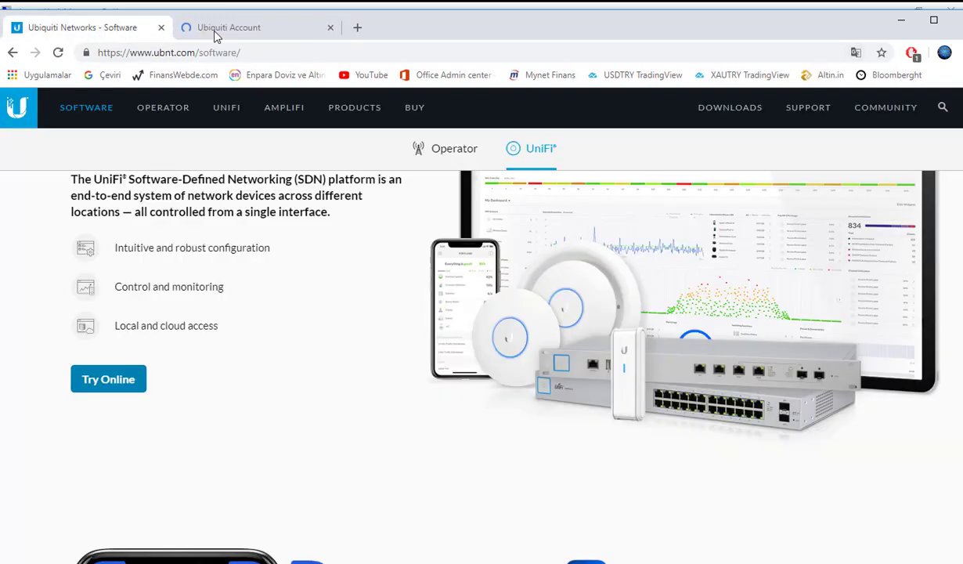
click(215, 32)
click(115, 27)
scroll(329, 351, down, 5)
scroll(329, 352, up, 5)
double_click(700, 19)
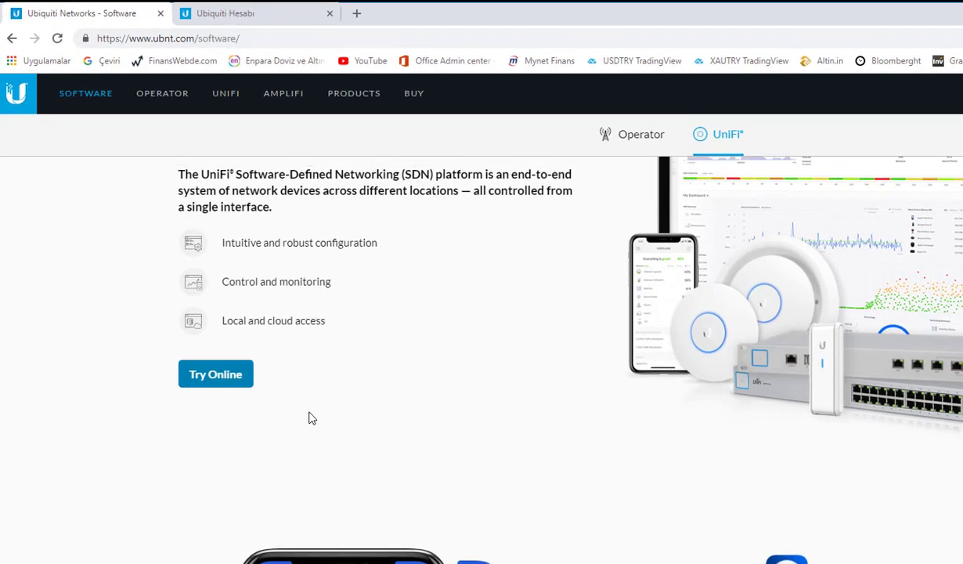
Open the UniFi Video downloads page, switch to the UniFi product downloads, and select the address.
scroll(614, 257, down, 10)
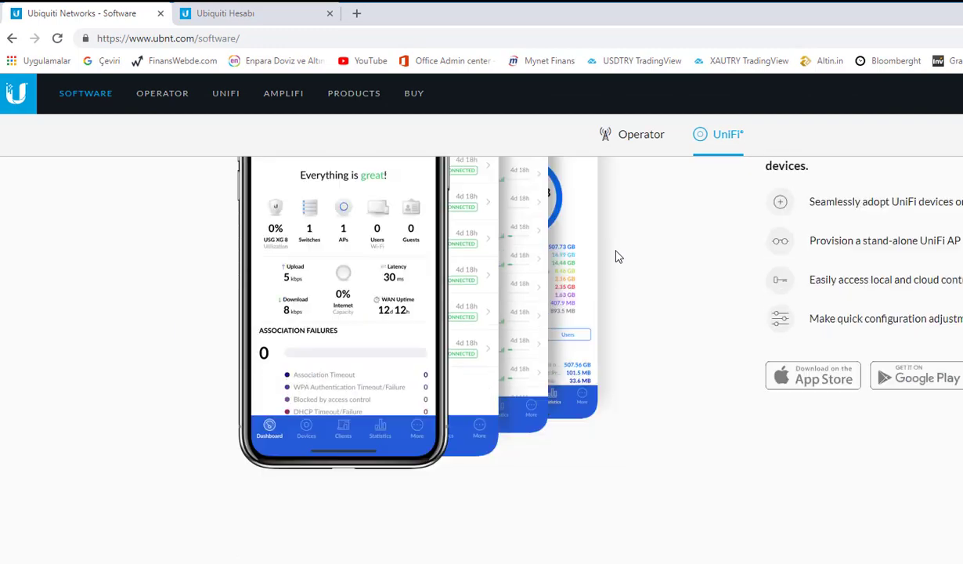
scroll(395, 404, up, 5)
scroll(389, 346, down, 10)
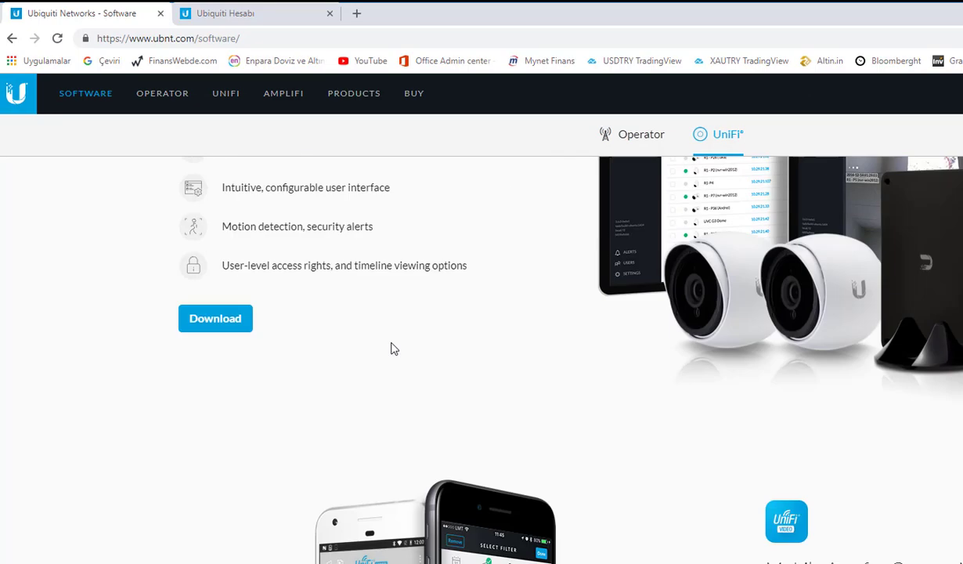
scroll(382, 268, up, 5)
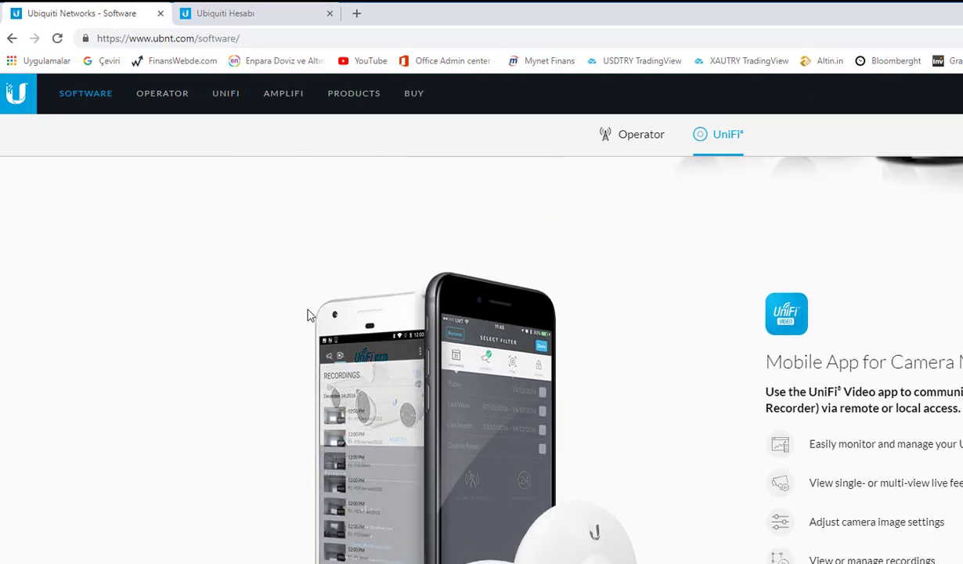
click(226, 323)
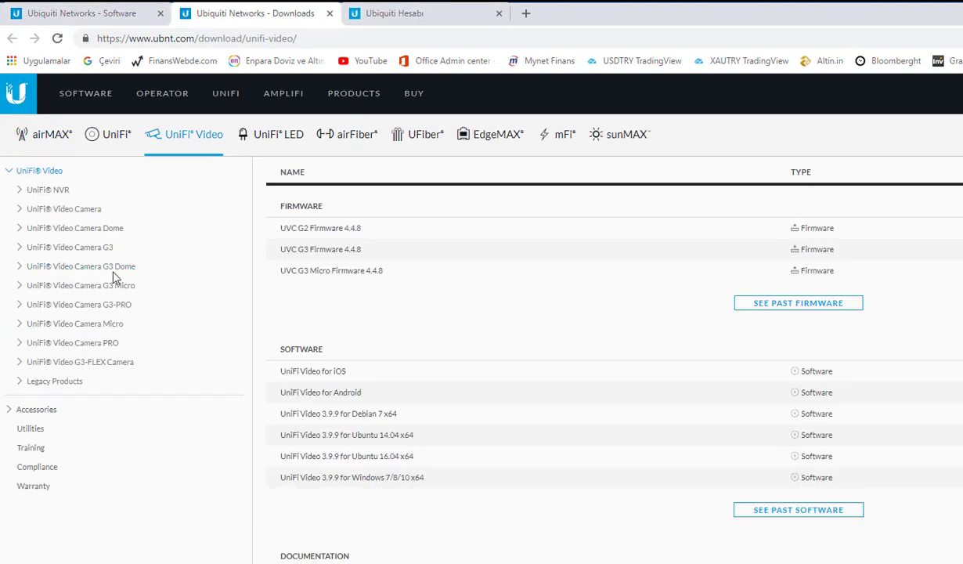
click(113, 144)
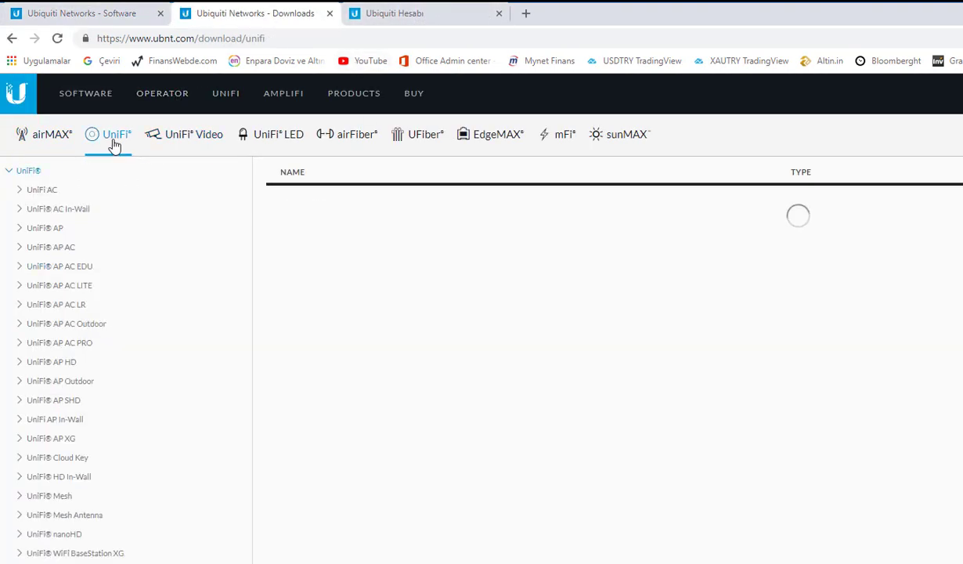
click(262, 36)
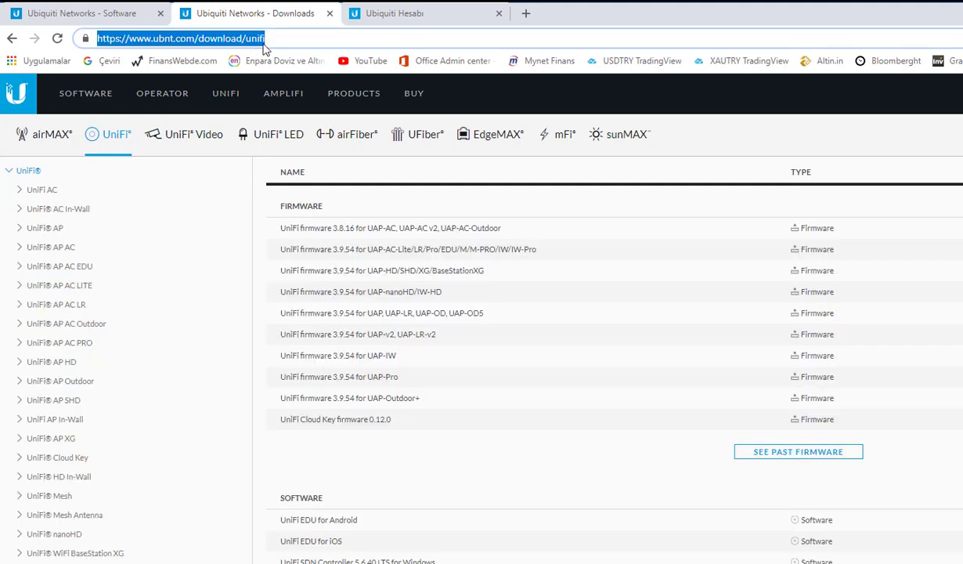
triple_click(279, 38)
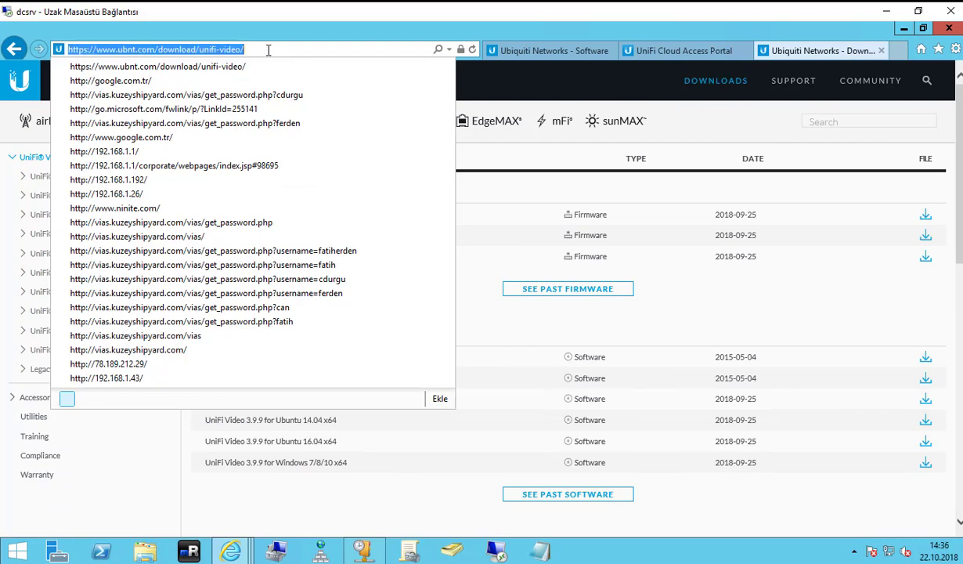
In the remote browser, filter the UniFi downloads to the UniFi AP AC LR.
click(266, 49)
key(Escape)
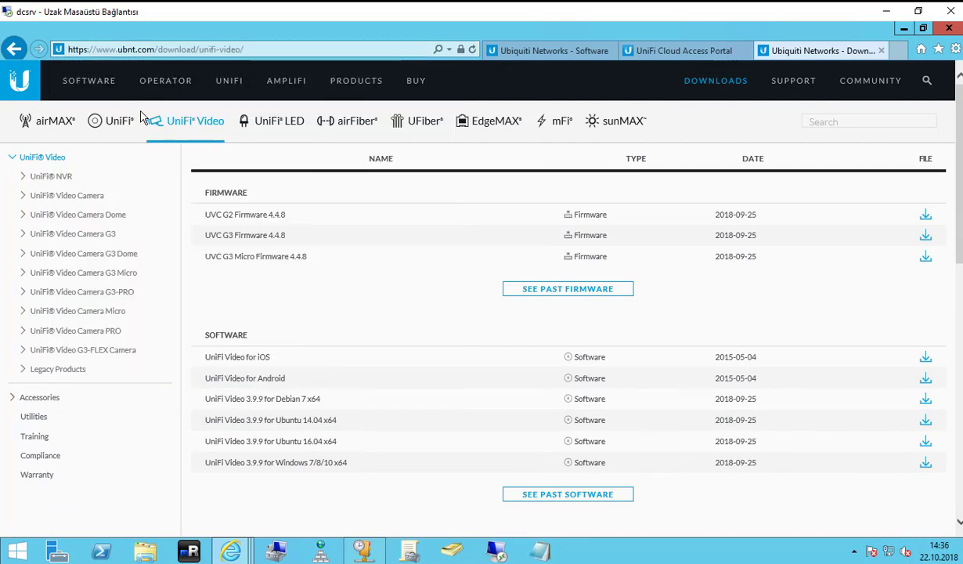
click(122, 122)
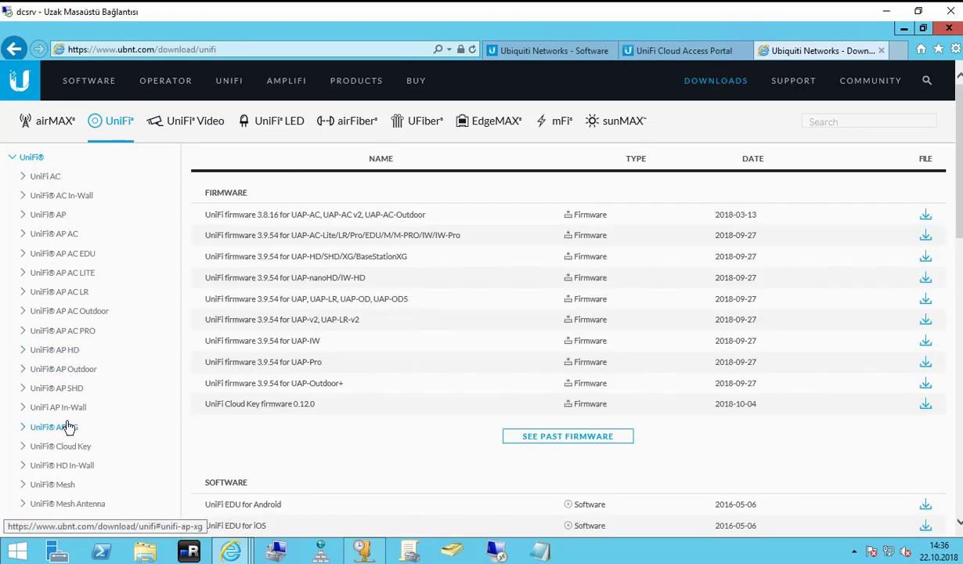
click(79, 294)
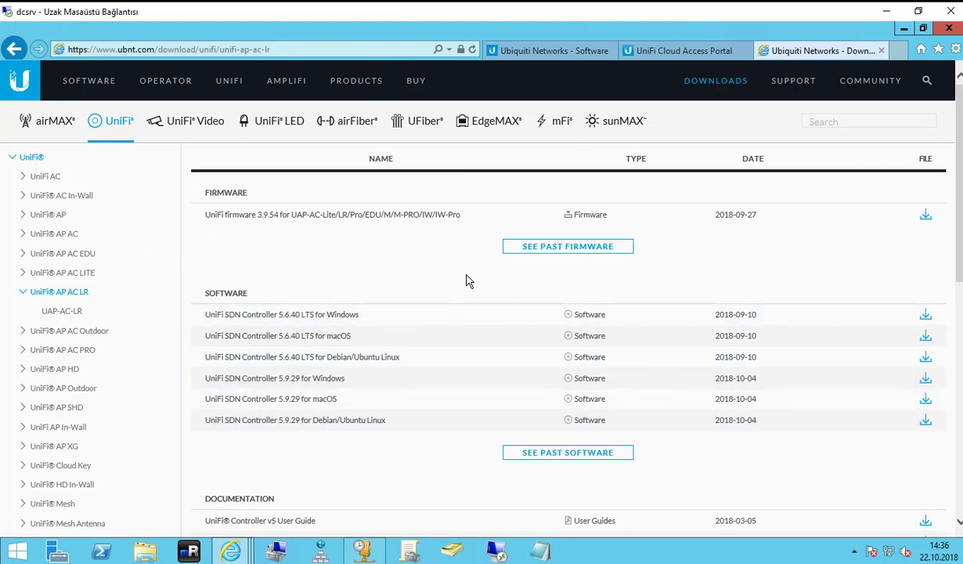
Review details for SDN Controller 5.9.29 Windows and the 5.6.40 LTS macOS and Windows releases.
scroll(467, 282, down, 3)
click(298, 377)
drag(202, 299, 249, 297)
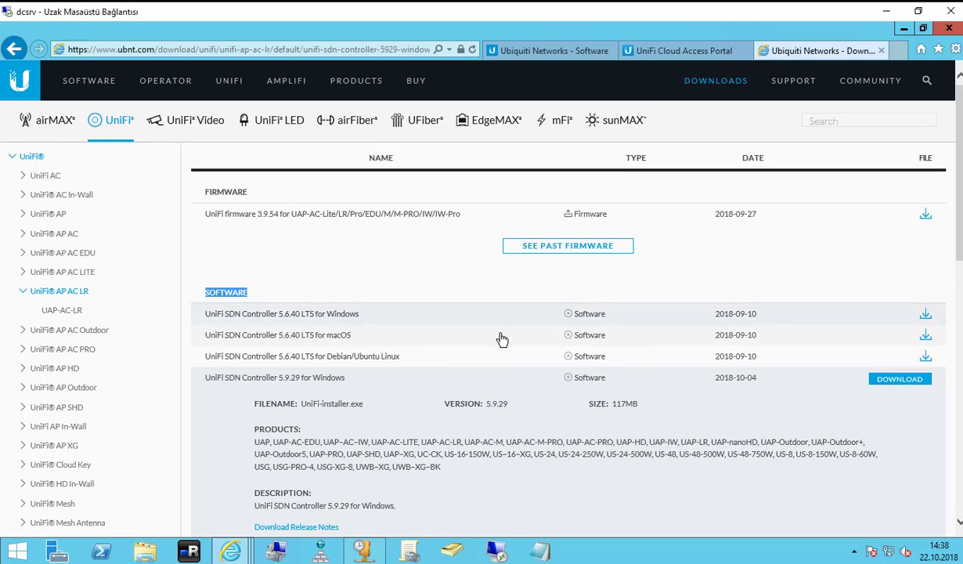
scroll(286, 212, down, 2)
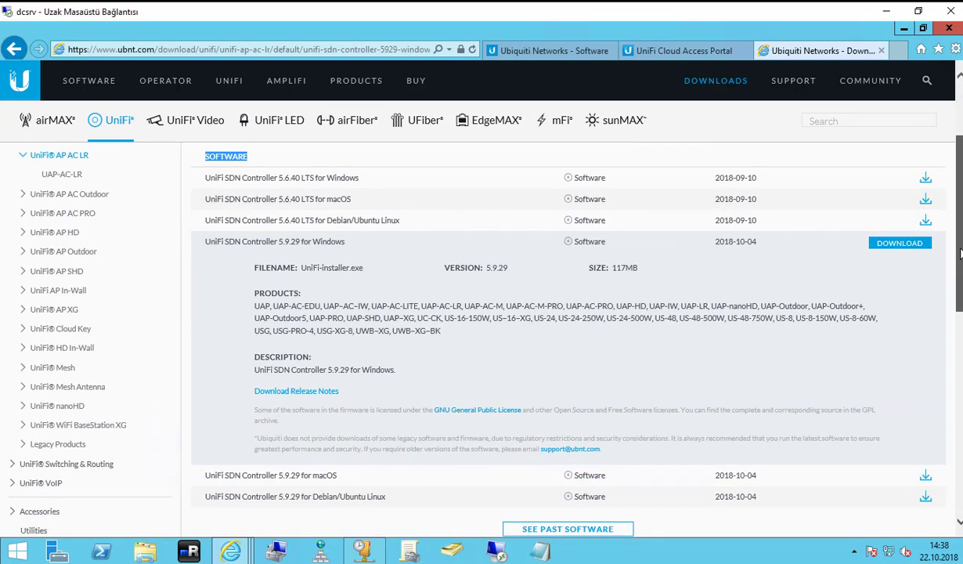
click(310, 201)
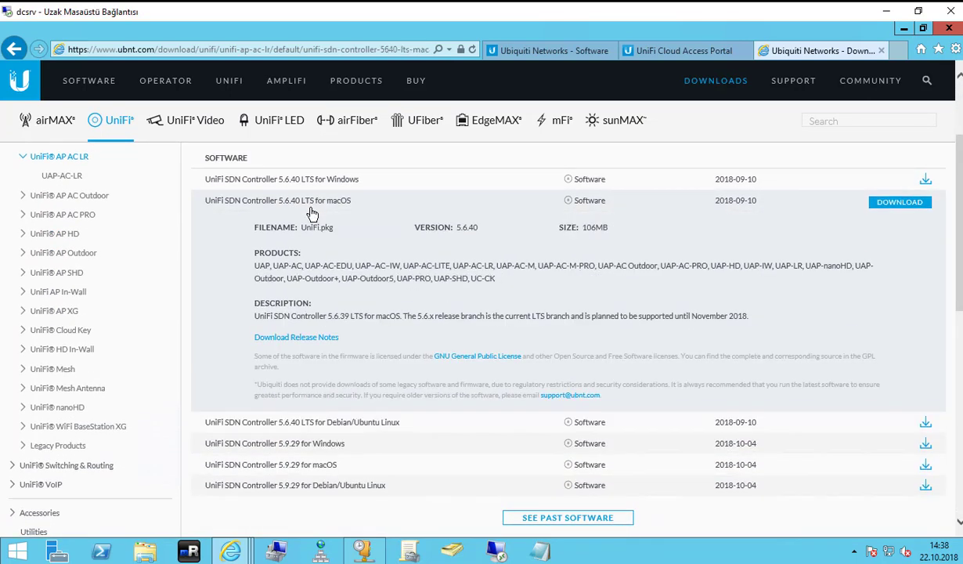
click(317, 179)
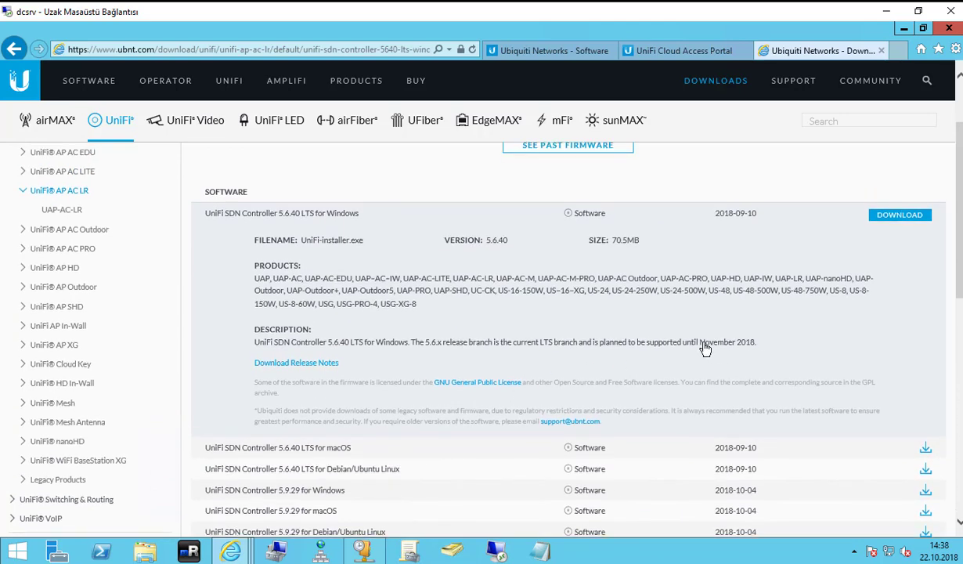
scroll(961, 252, down, 3)
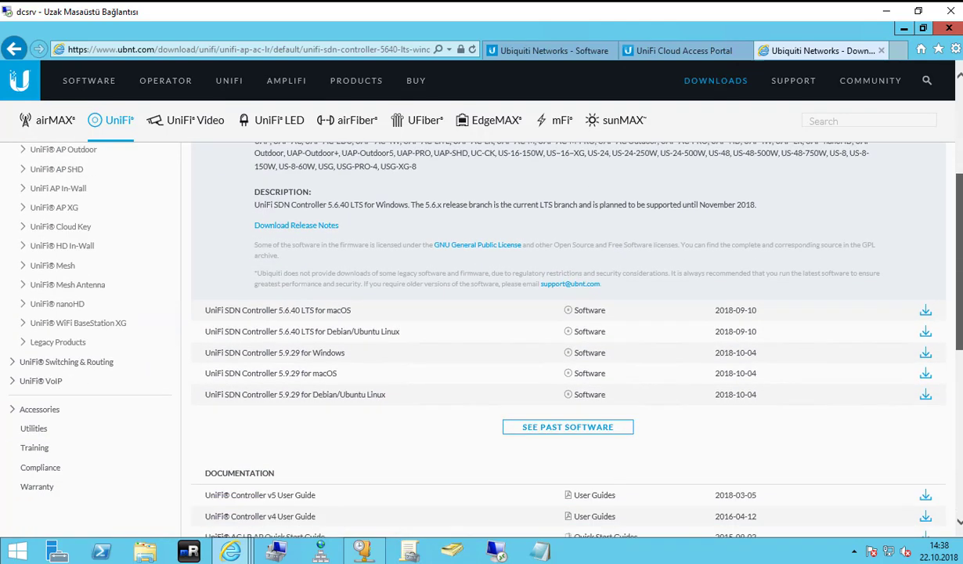
scroll(961, 252, down, 2)
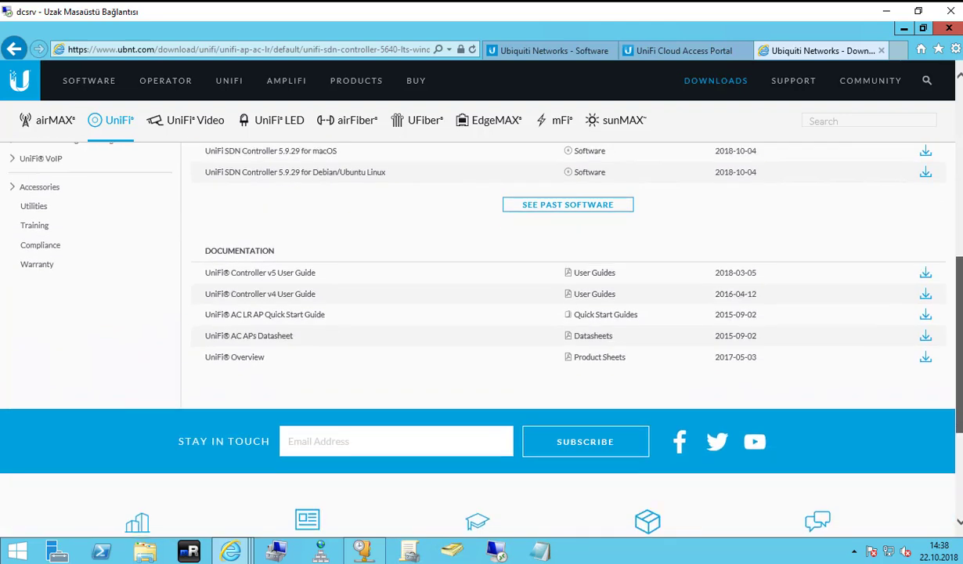
scroll(961, 252, up, 3)
Download and save UniFi-installer.exe for SDN Controller 5.9.29 on Windows, accepting the EULA.
click(322, 345)
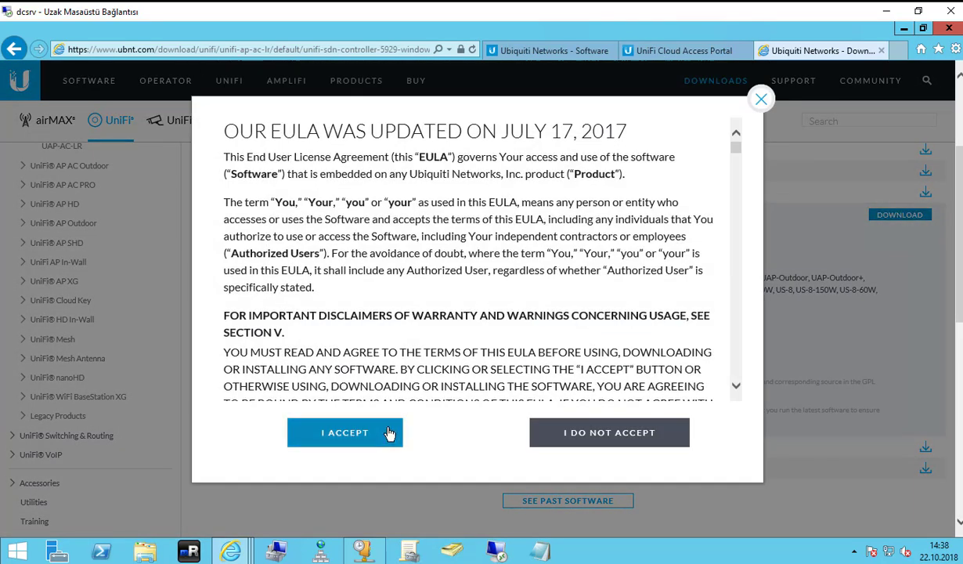
click(388, 436)
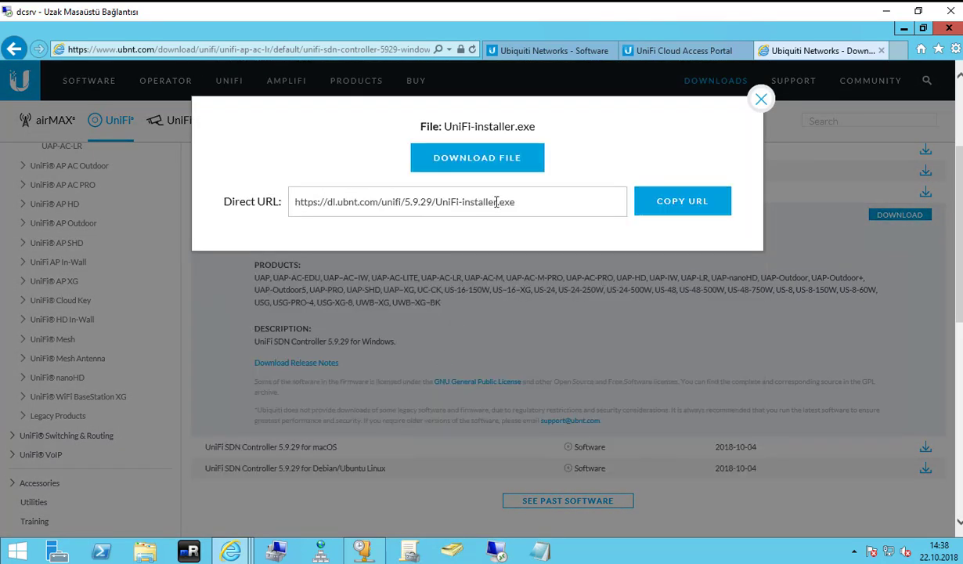
click(482, 155)
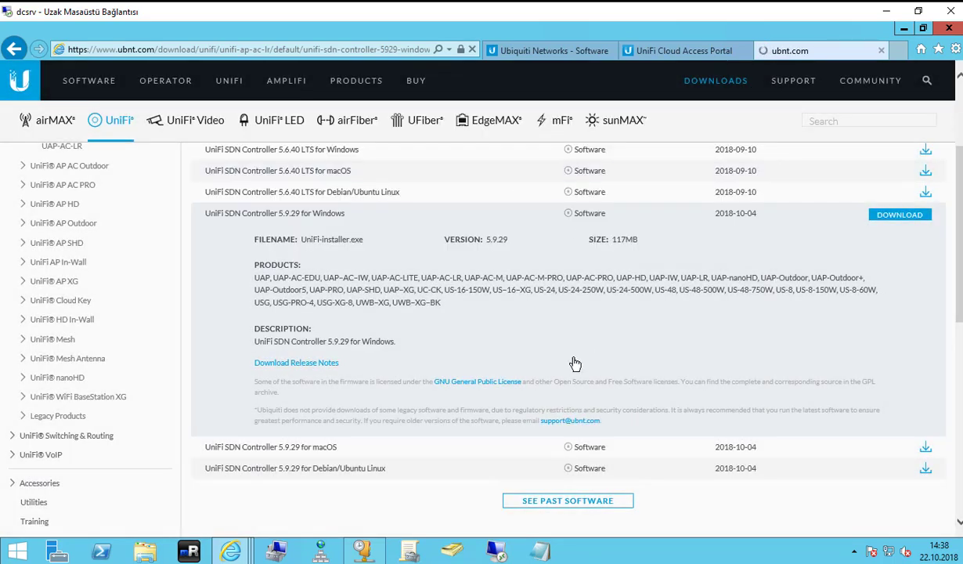
click(716, 521)
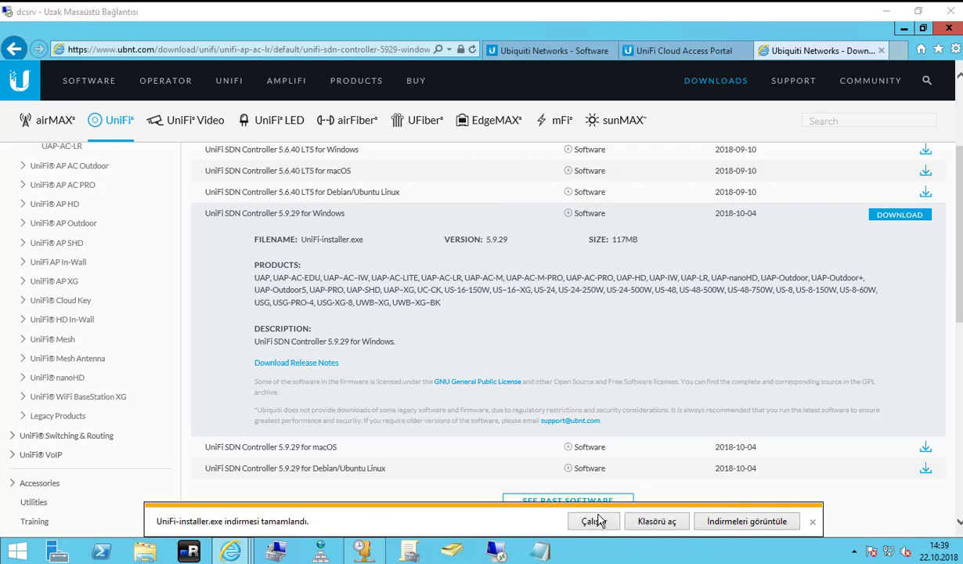
Run UniFi-installer.exe from its folder, install it, and finish with Start UniFi Controller checked.
click(640, 521)
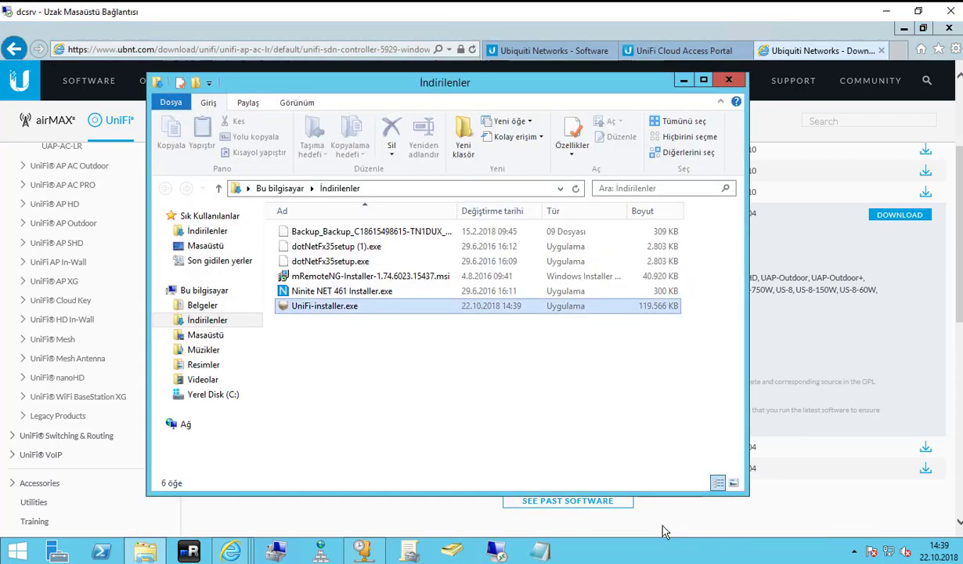
double_click(333, 307)
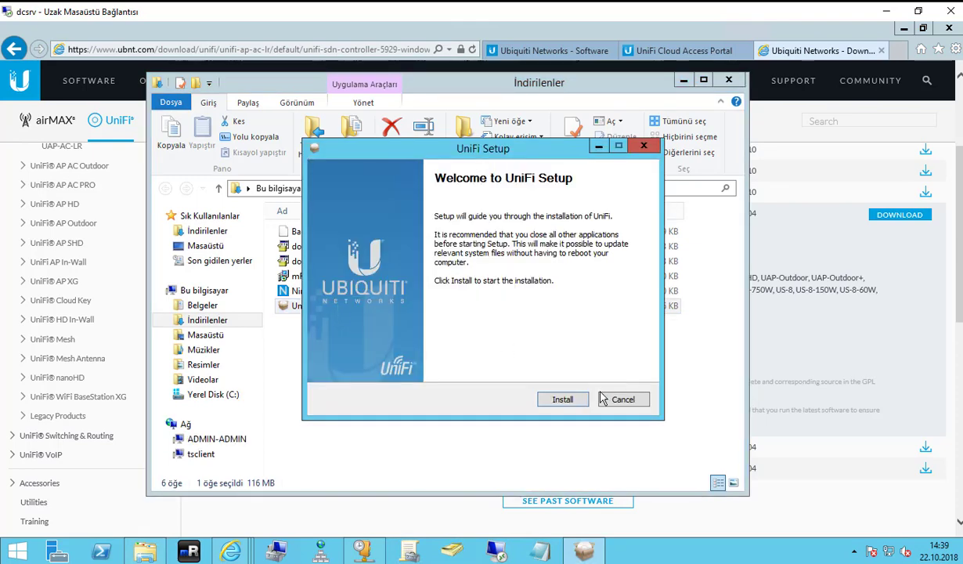
click(683, 80)
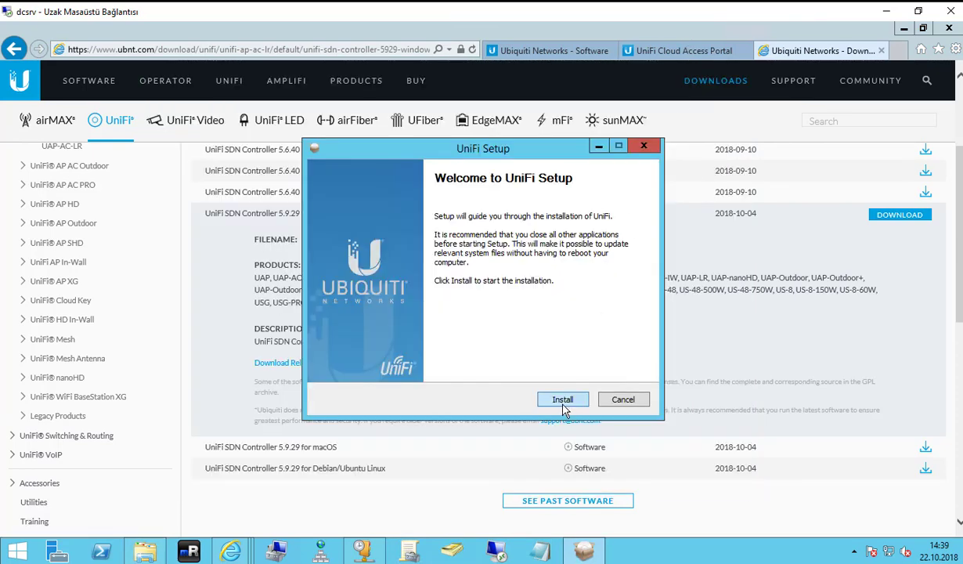
click(563, 400)
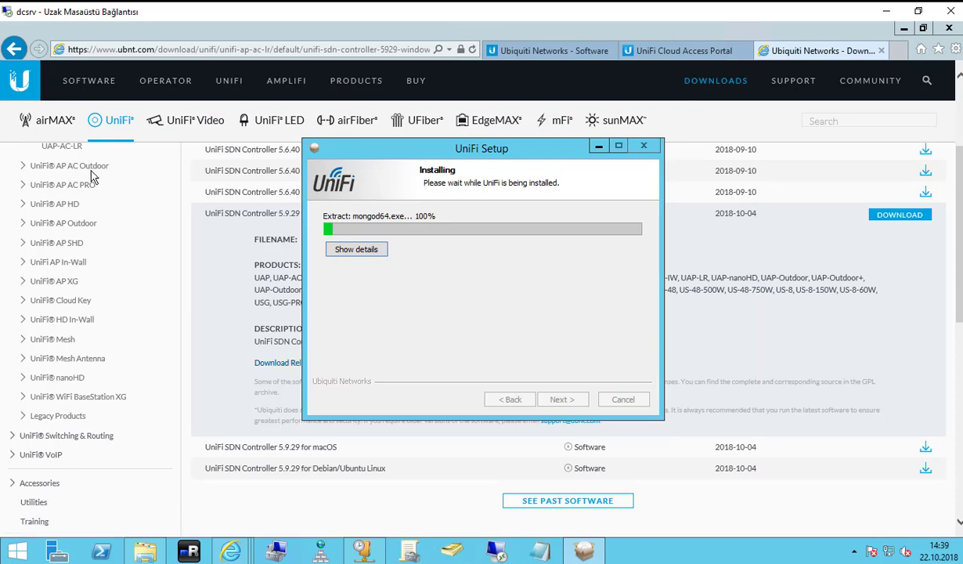
click(182, 51)
click(182, 50)
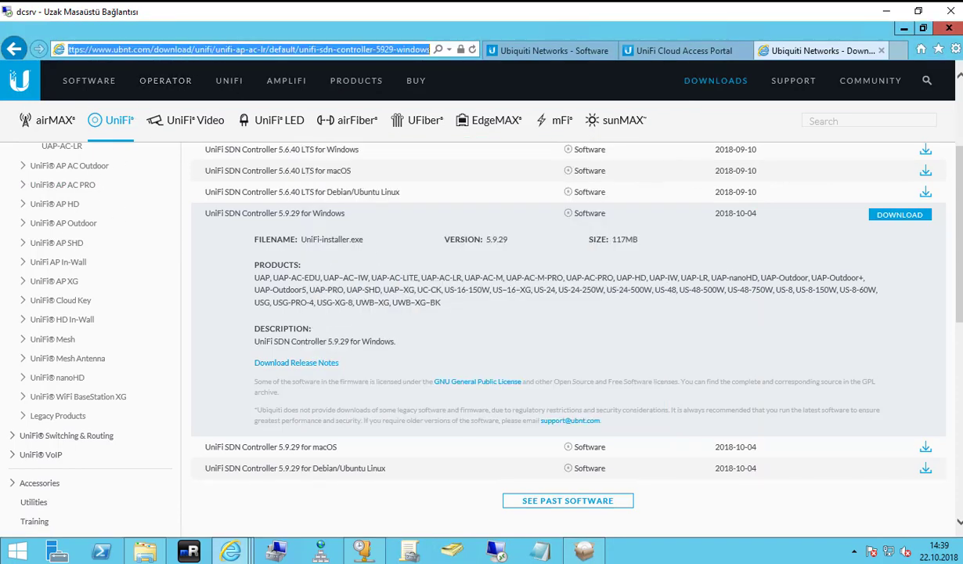
click(584, 551)
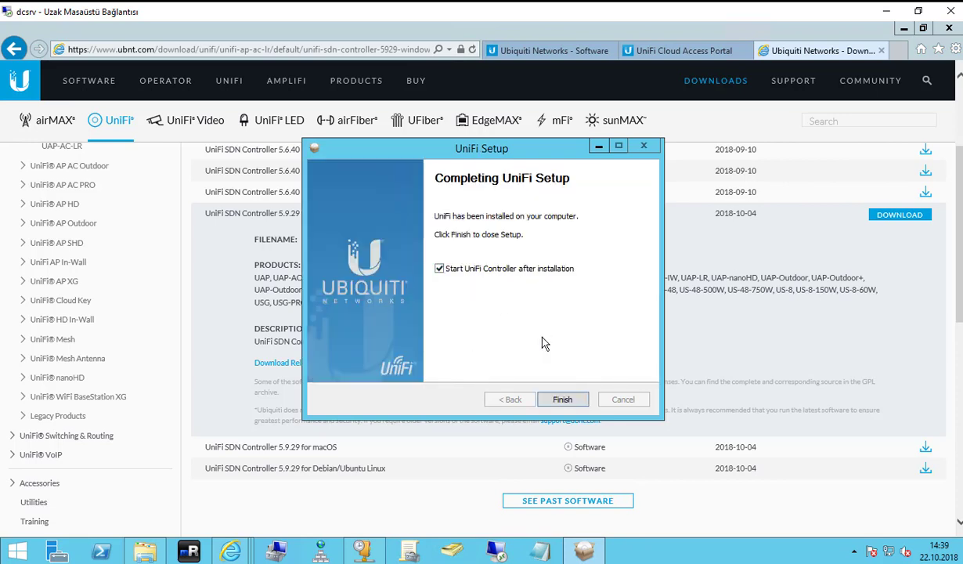
click(559, 400)
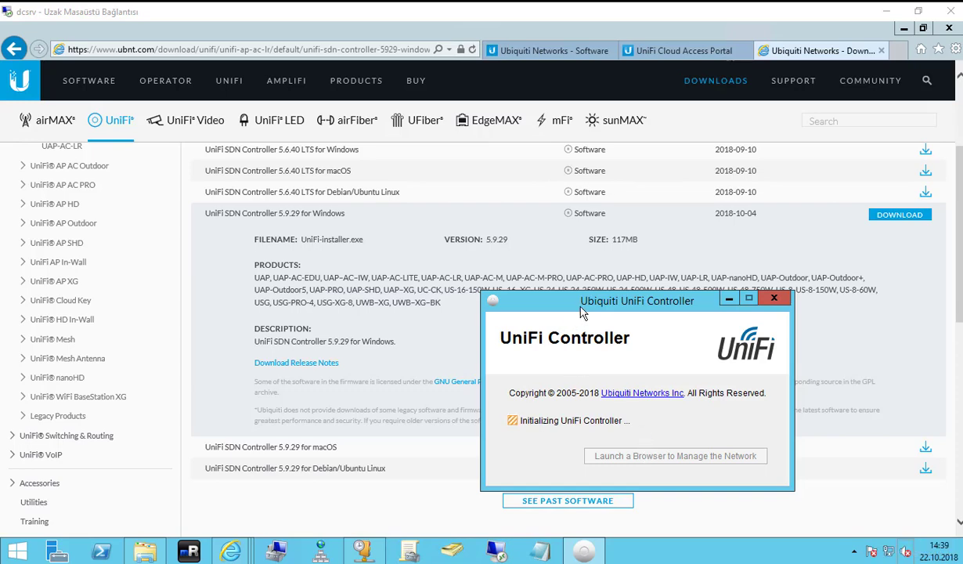
Wait for UniFi Controller 5.9.29 to start, launch its management page, and close the certificate-error tab.
click(905, 32)
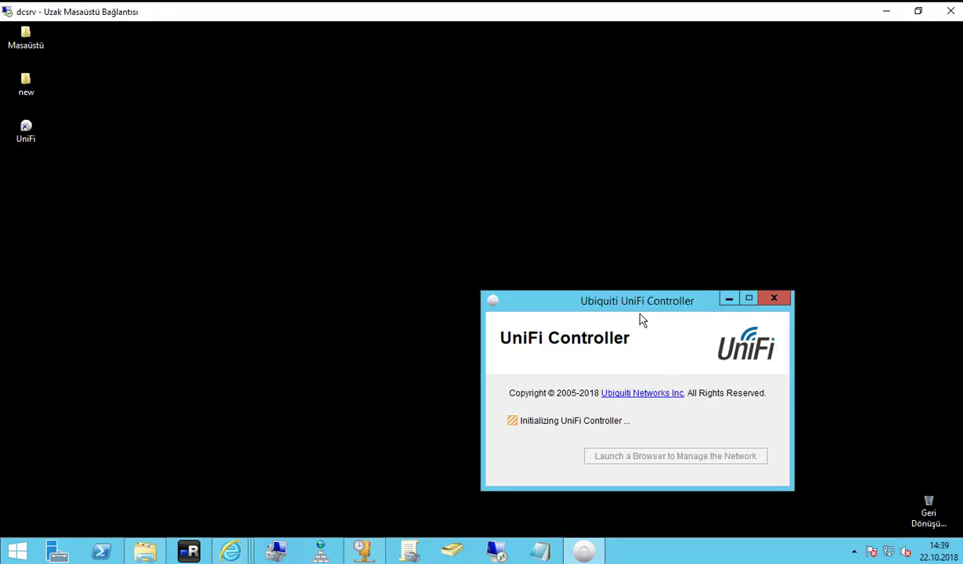
drag(614, 302, 484, 212)
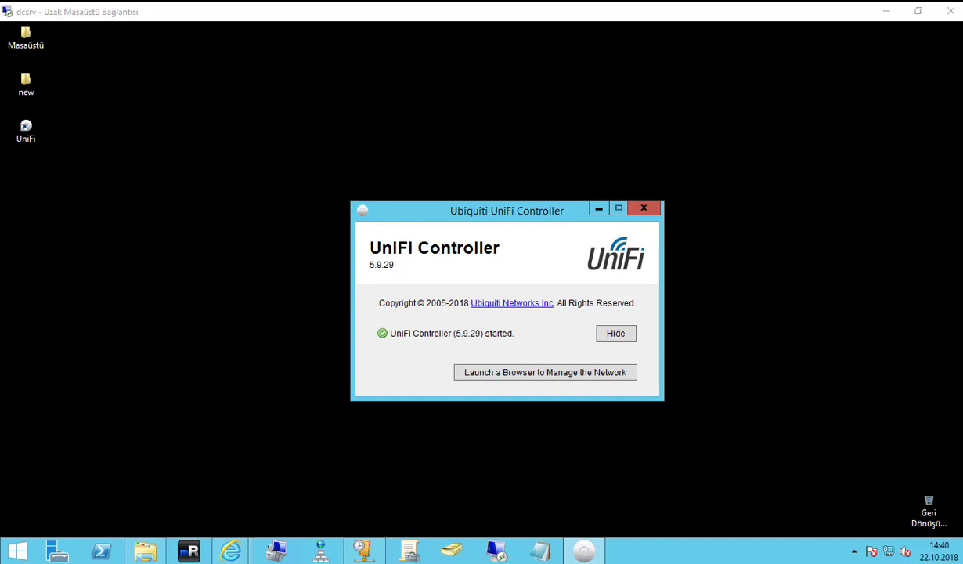
click(559, 373)
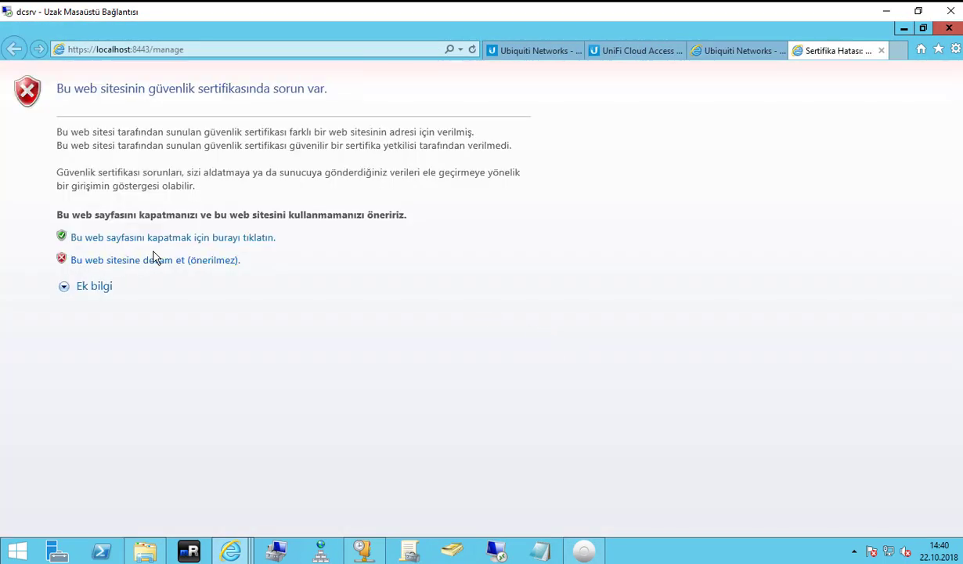
click(178, 239)
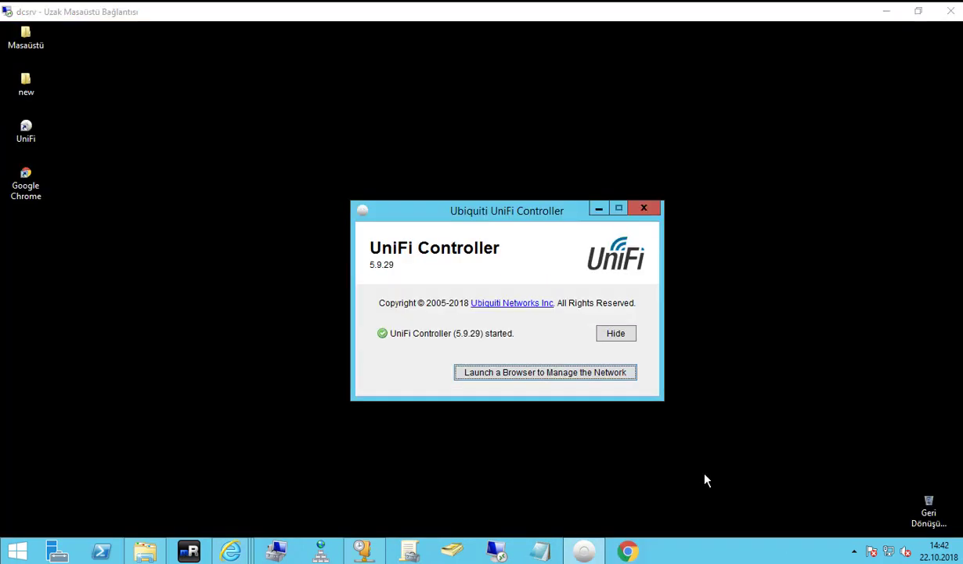
Relaunch the management page and proceed to localhost past the certificate warning.
click(559, 372)
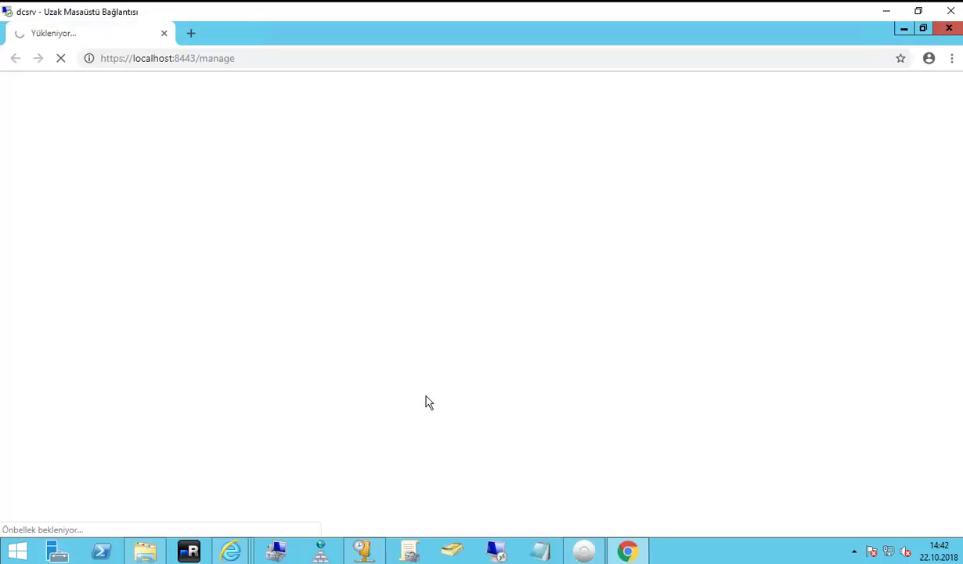
click(305, 423)
scroll(327, 432, down, 1)
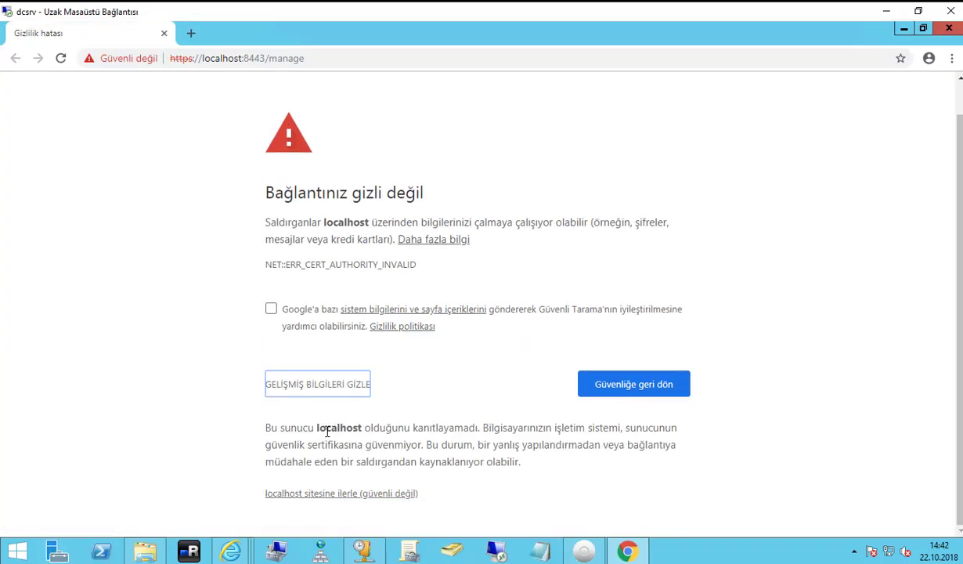
click(337, 493)
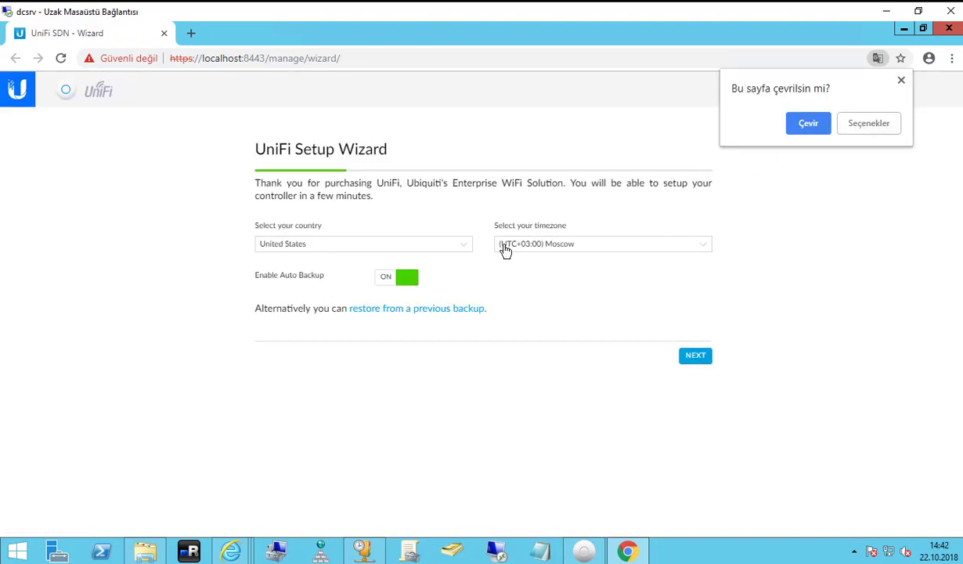
Set the wizard's country to Turkey and timezone to (UTC+03:00) Istanbul.
click(443, 249)
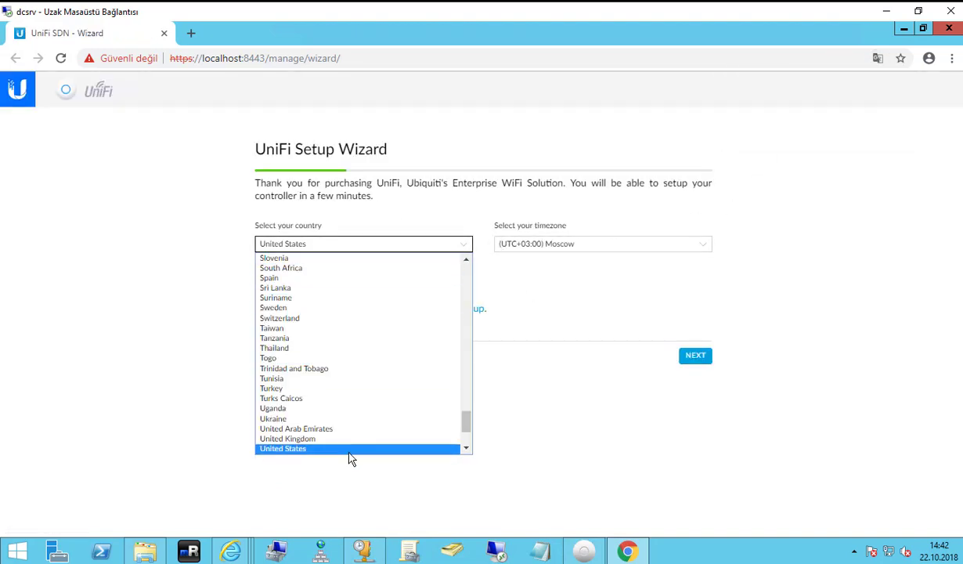
click(313, 389)
click(595, 244)
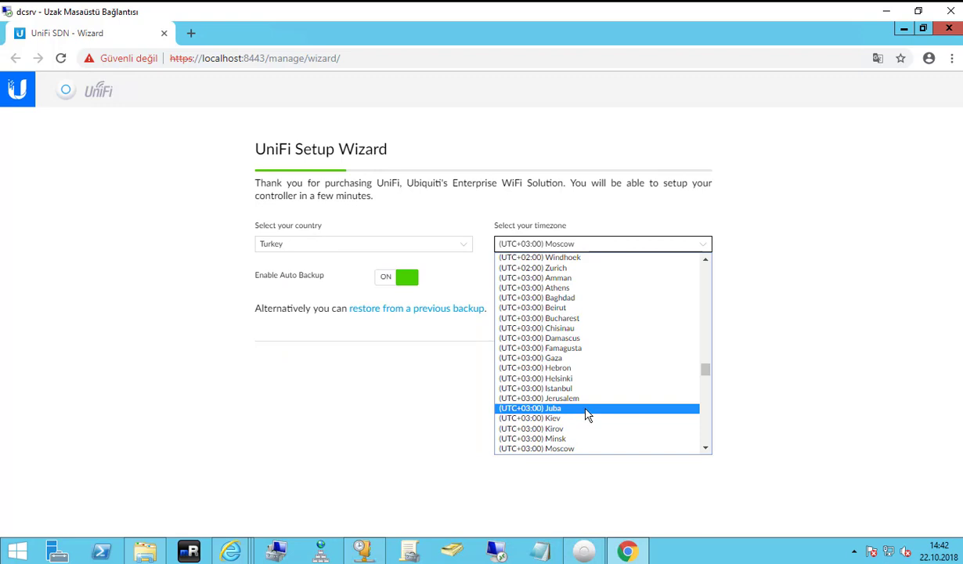
scroll(587, 415, down, 20)
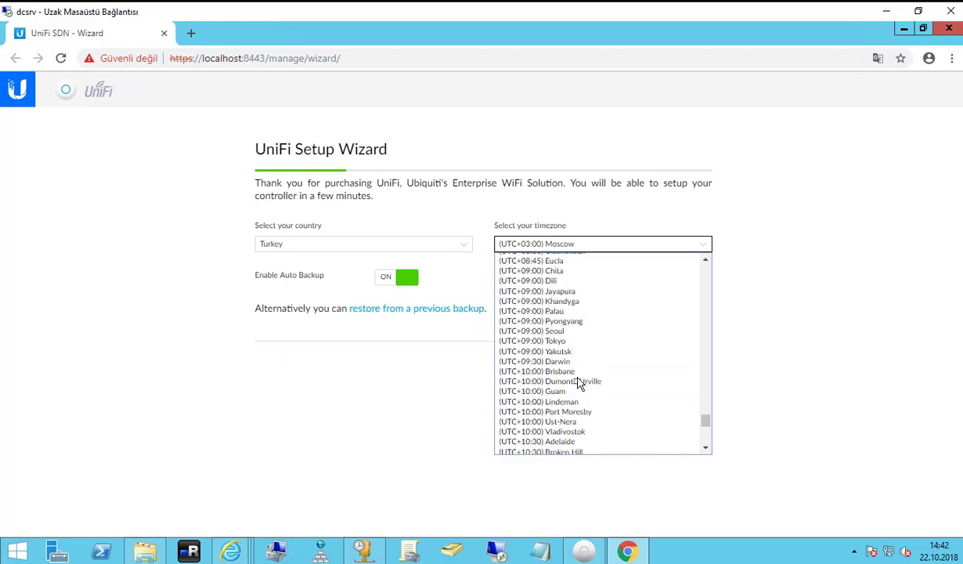
scroll(581, 391, down, 15)
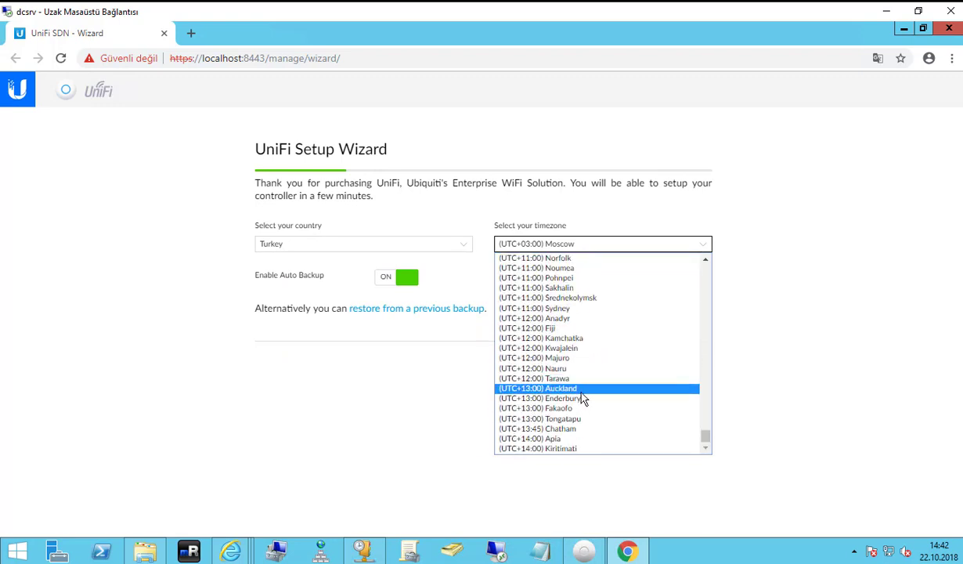
scroll(581, 390, up, 20)
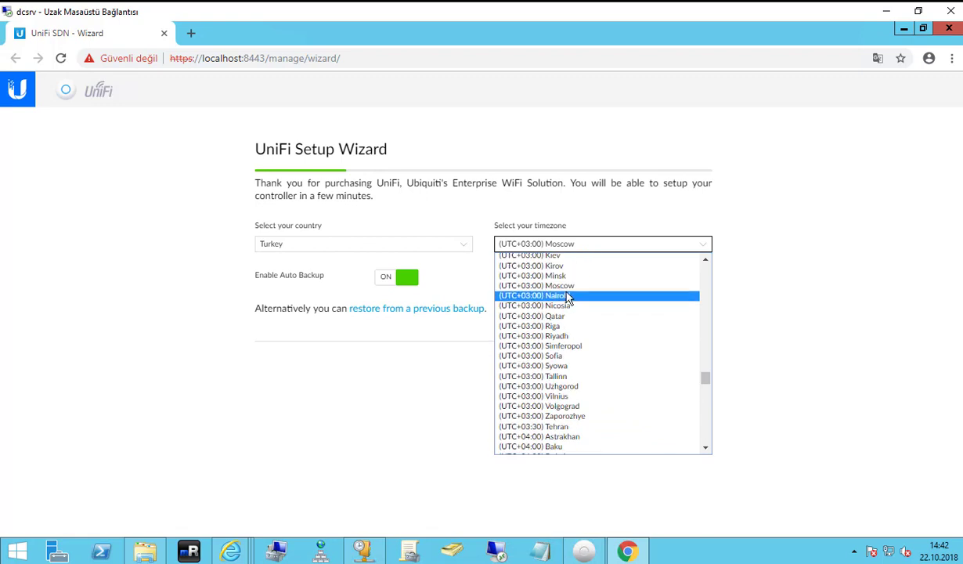
scroll(575, 368, up, 3)
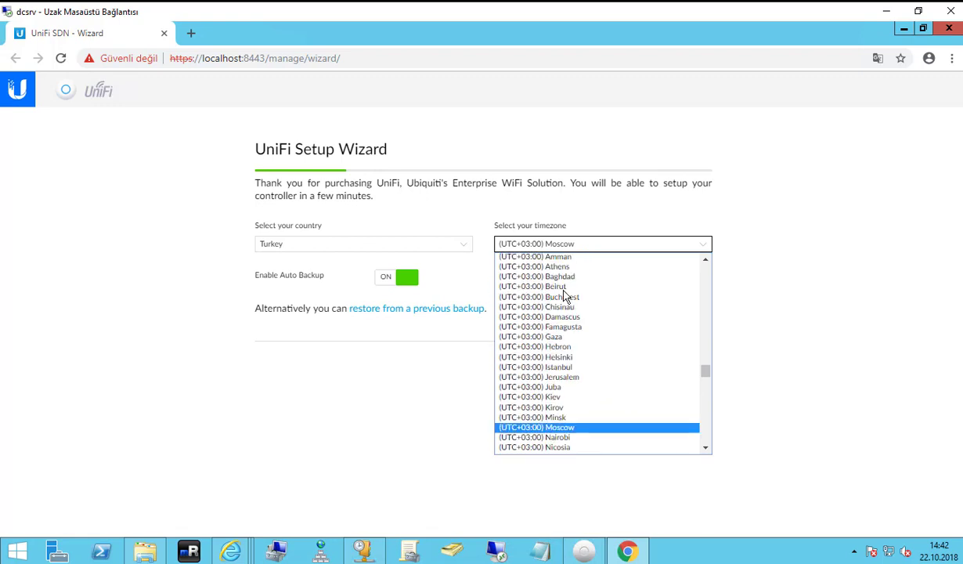
click(576, 367)
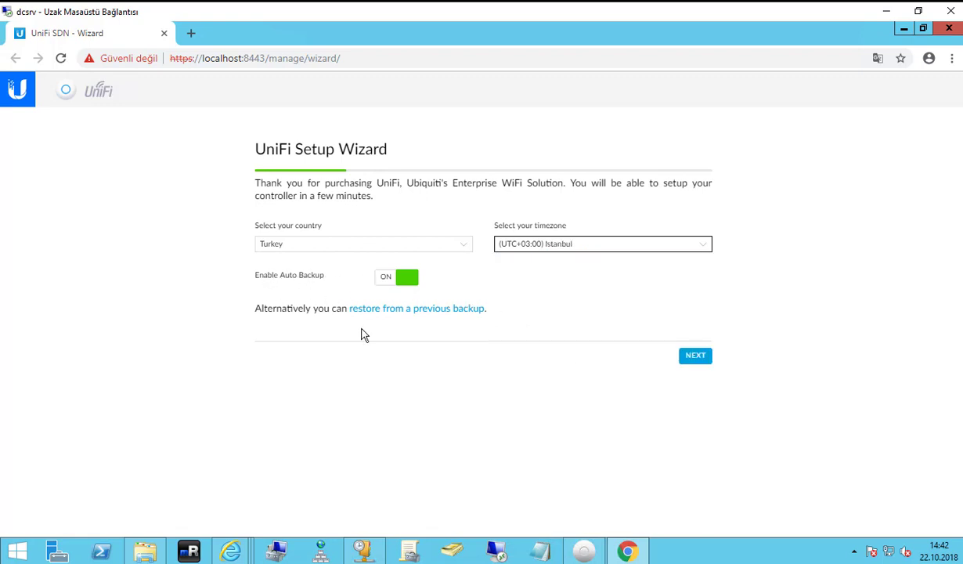
Translate the setup wizard page into Turkish with Chrome's 'Türkçe Diline Çevir'.
right_click(763, 264)
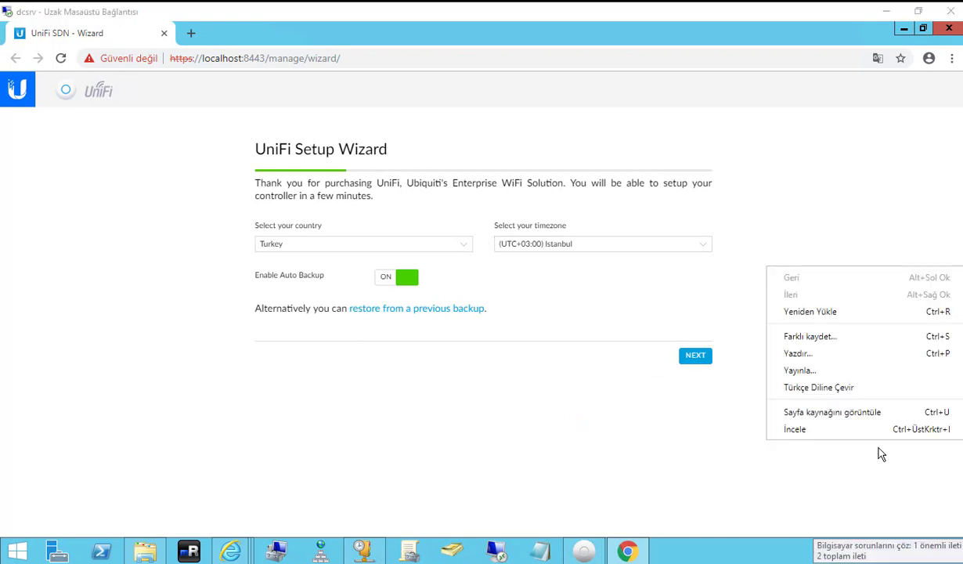
right_click(763, 227)
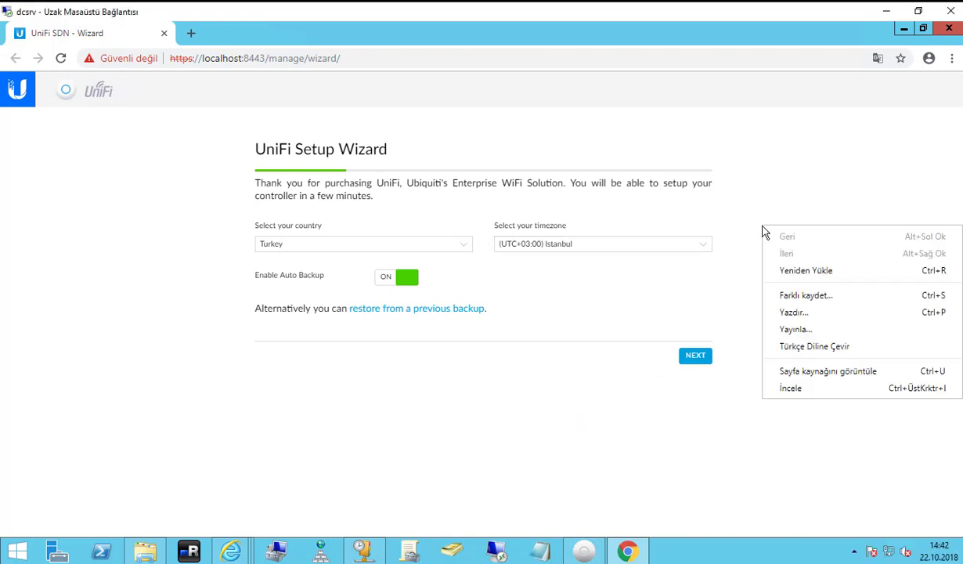
click(793, 347)
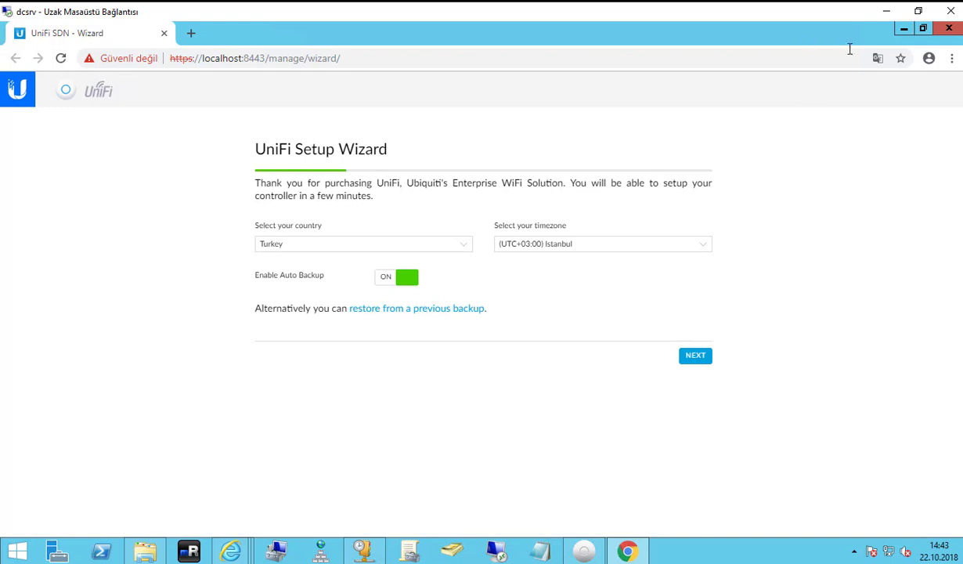
click(826, 125)
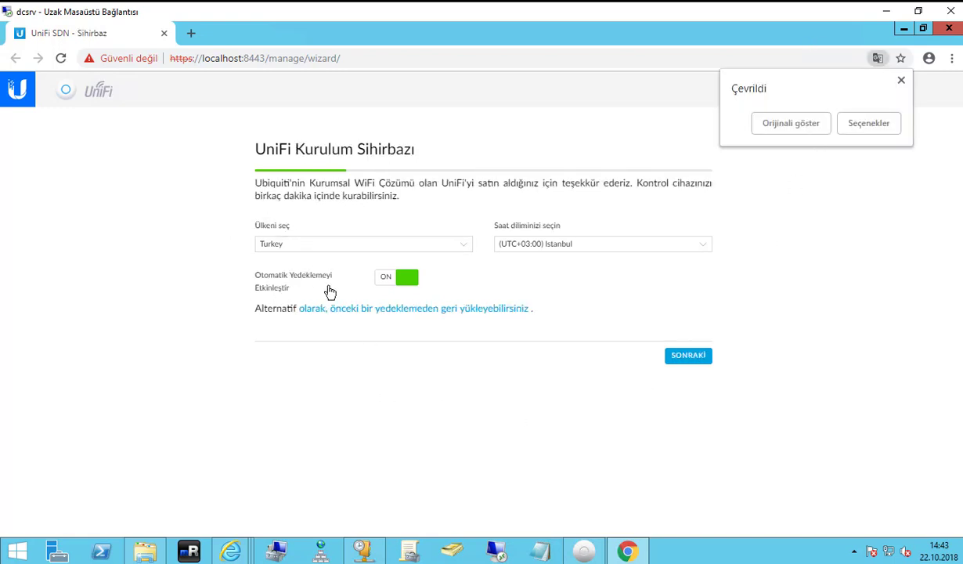
drag(255, 183, 627, 197)
click(626, 197)
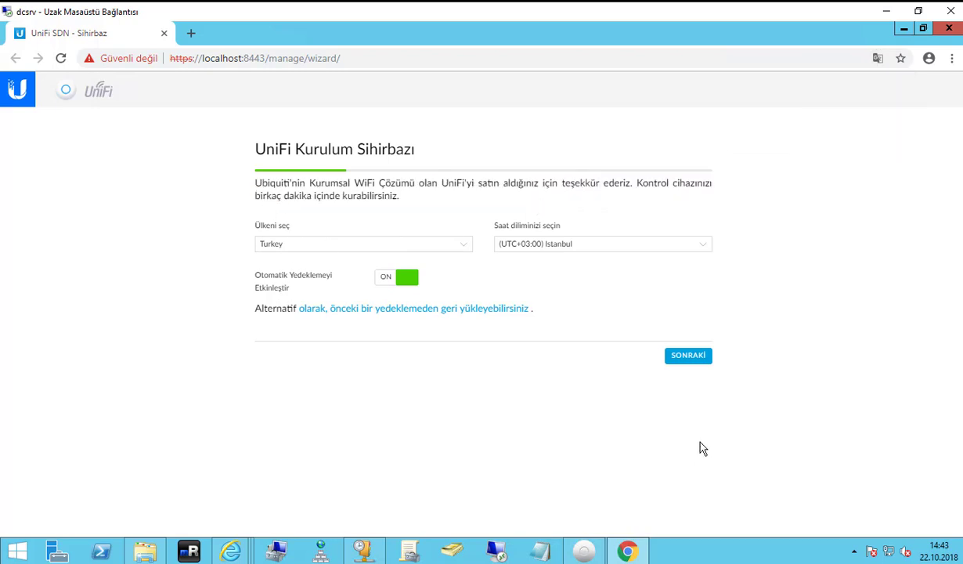
Select the UniFi AP-AC-LR at 192.168.0.137 in the wizard's device list and continue to WiFi setup.
click(689, 356)
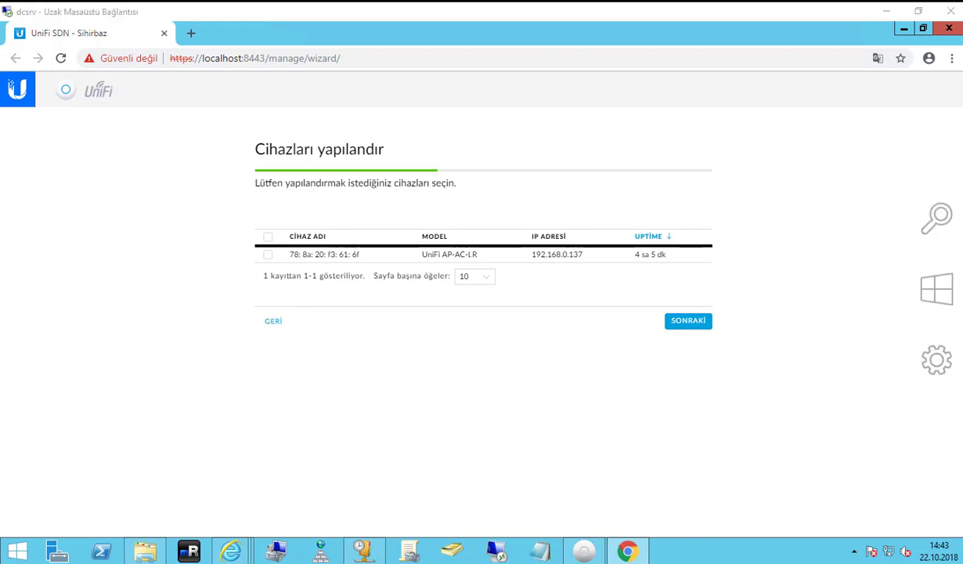
click(267, 255)
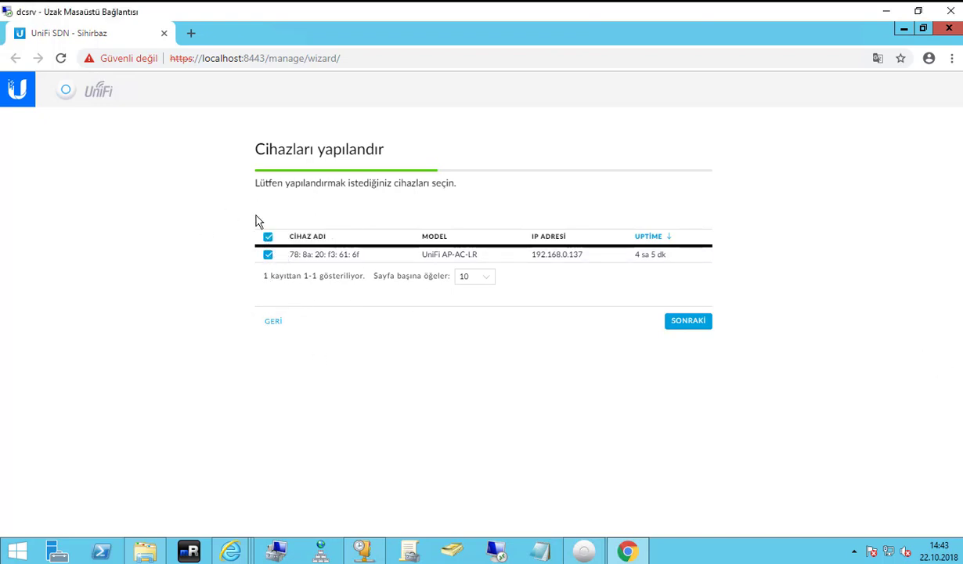
click(692, 321)
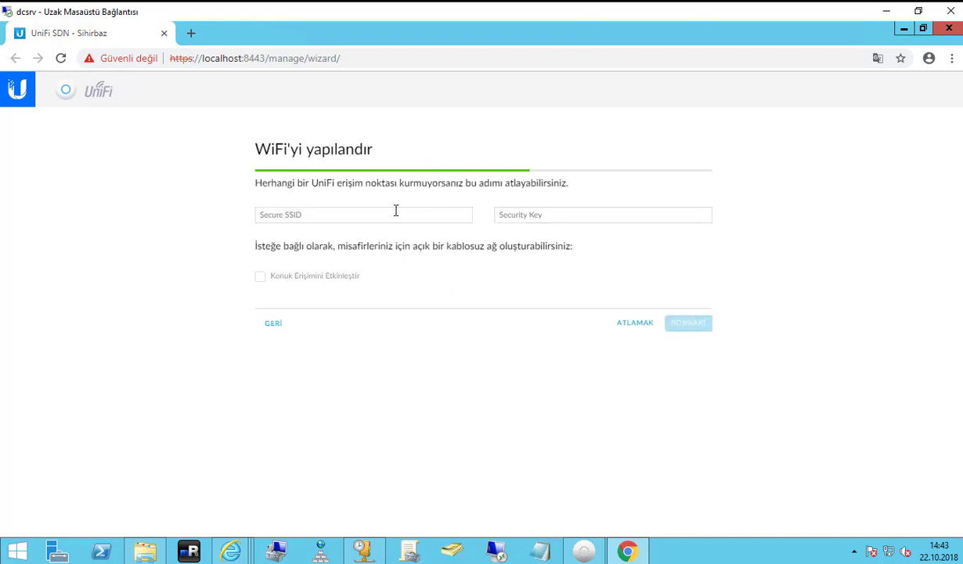
Name the secure network Personel and give it a 9-character security key.
click(395, 211)
drag(259, 184, 617, 189)
click(350, 218)
click(498, 211)
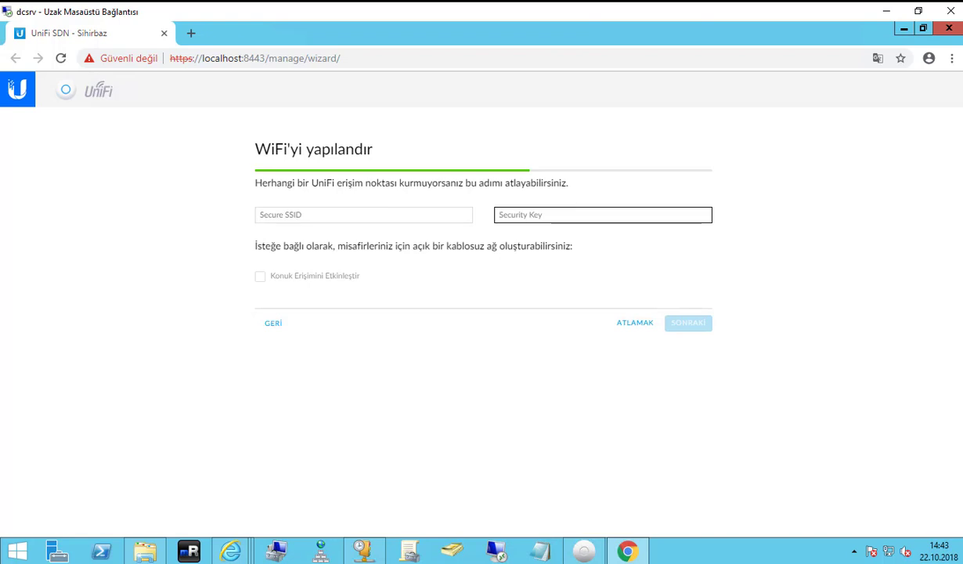
key(shift+Tab)
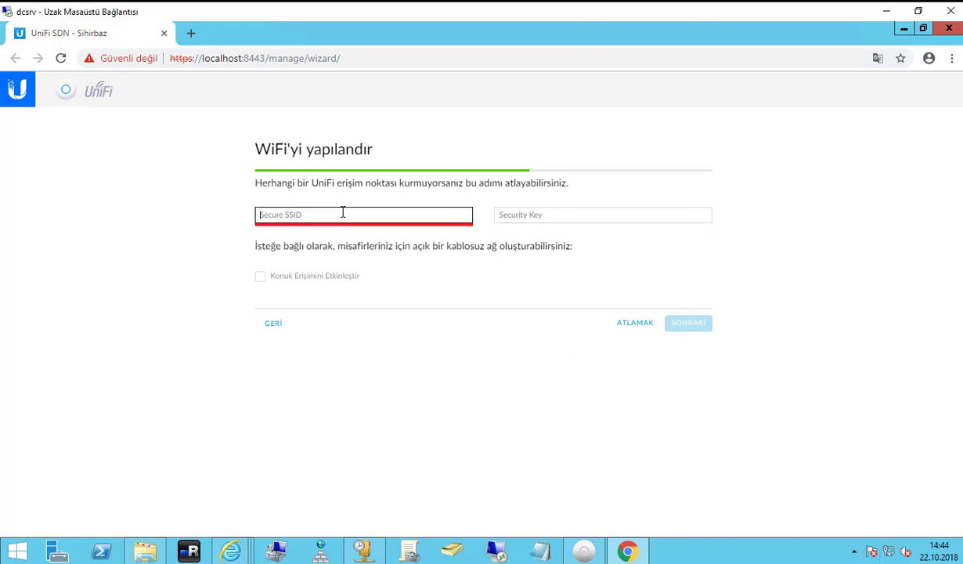
text(Personel_Wifi)
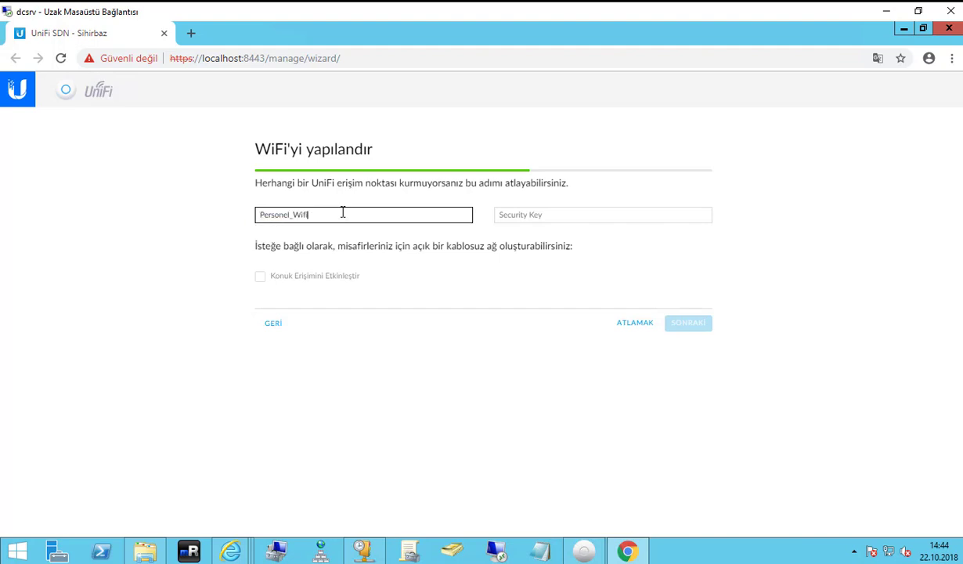
key(ctrl+a)
text(G)
key(ctrl+a)
key(BackSpace)
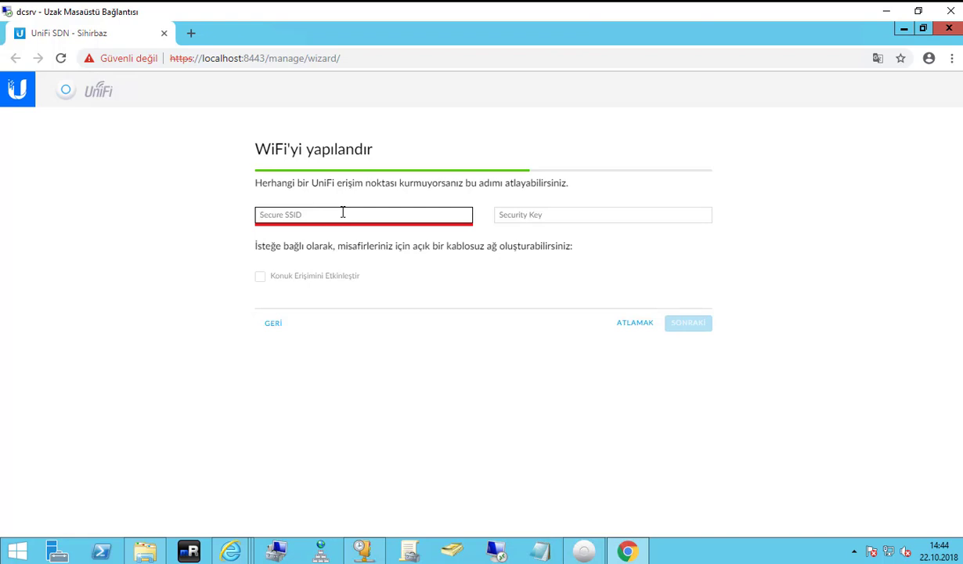
text(Personel)
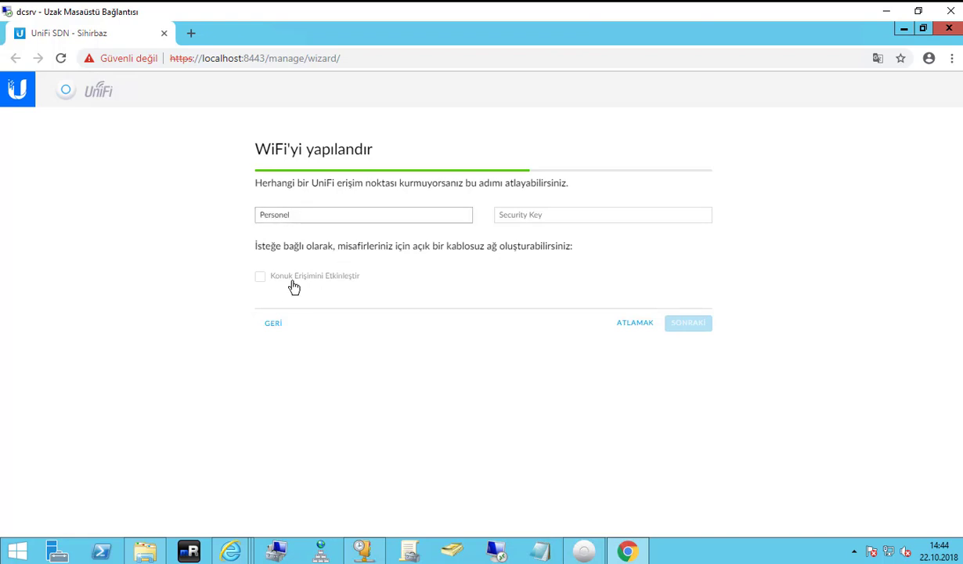
click(550, 217)
text(123)
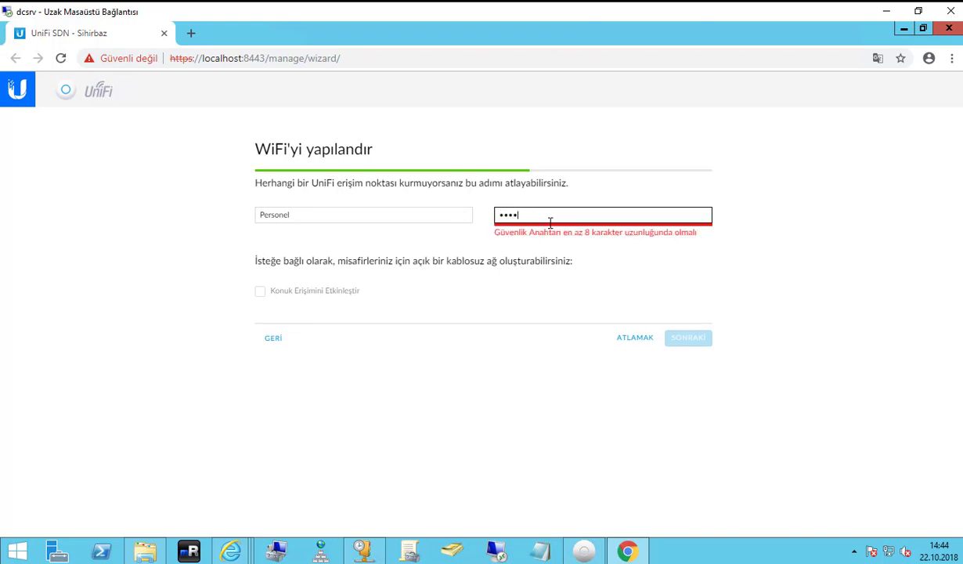
text(45678)
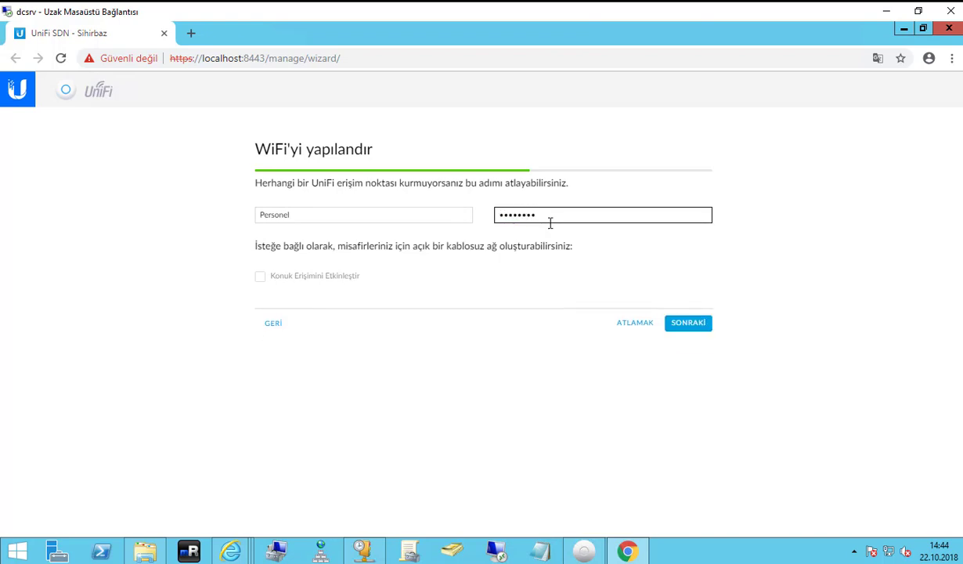
text(9)
Leave guest network access disabled and move on to the controller access step.
click(260, 277)
click(281, 300)
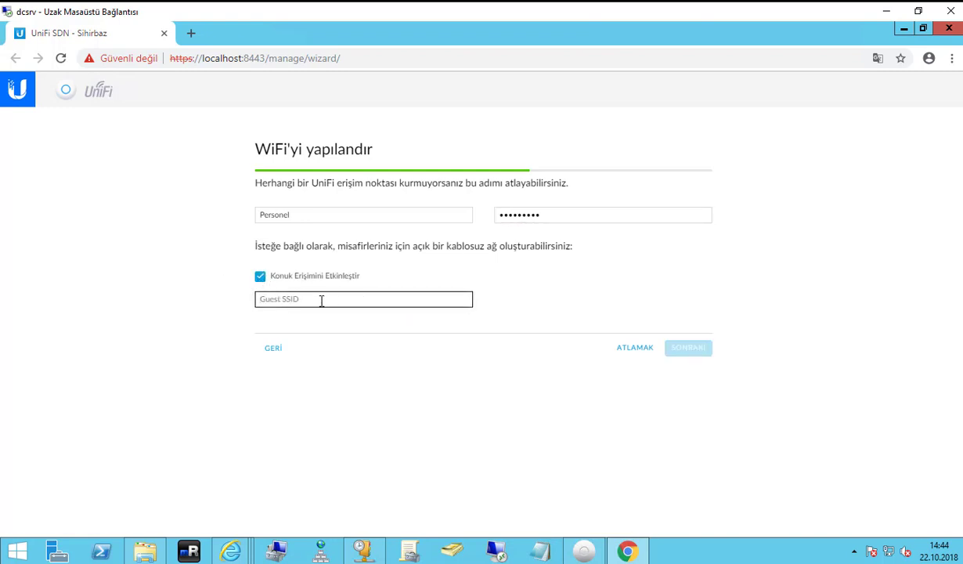
text(g)
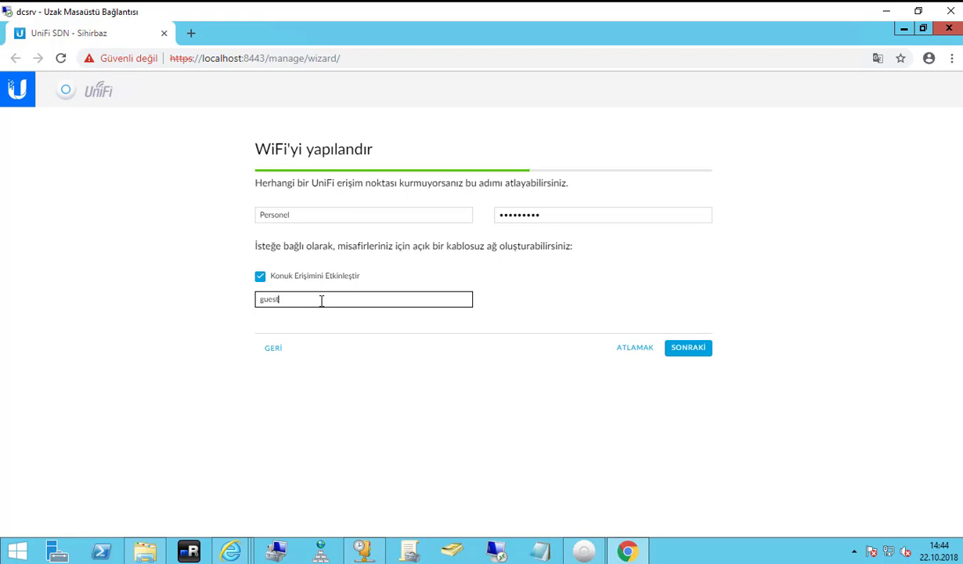
text(uest)
click(260, 276)
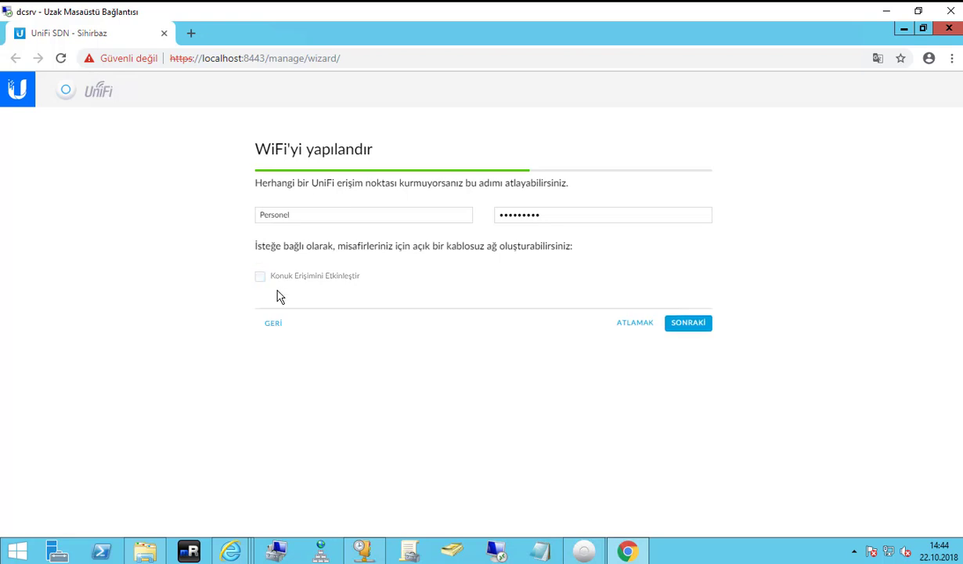
click(337, 215)
key(ctrl+a)
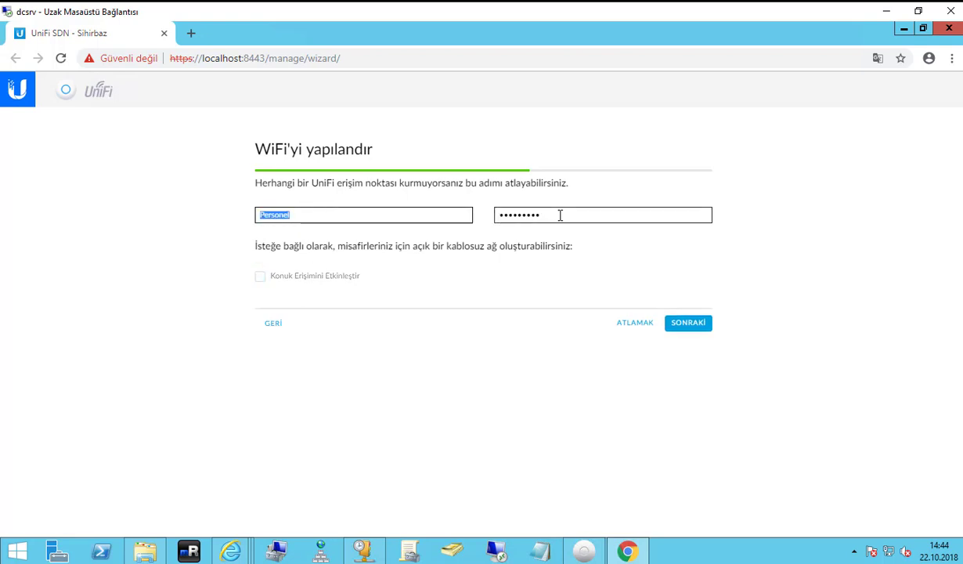
click(559, 214)
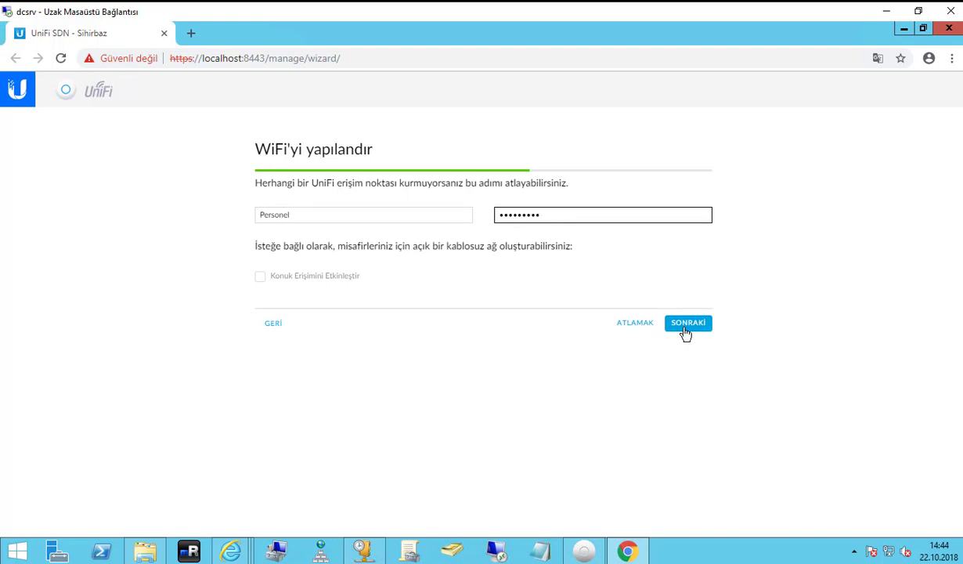
click(686, 329)
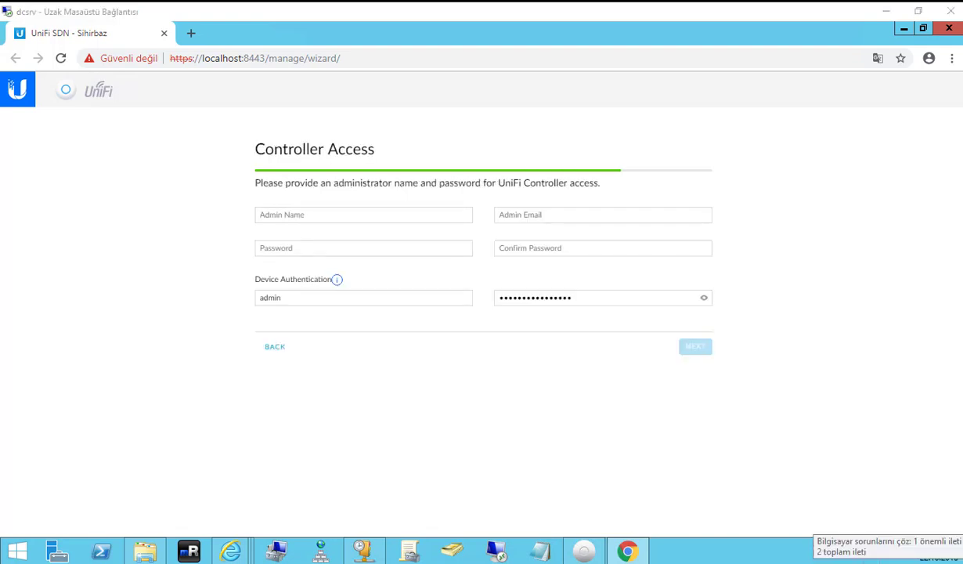
Switch the wizard page to its original English, then translate it into Turkish again.
right_click(818, 161)
click(844, 134)
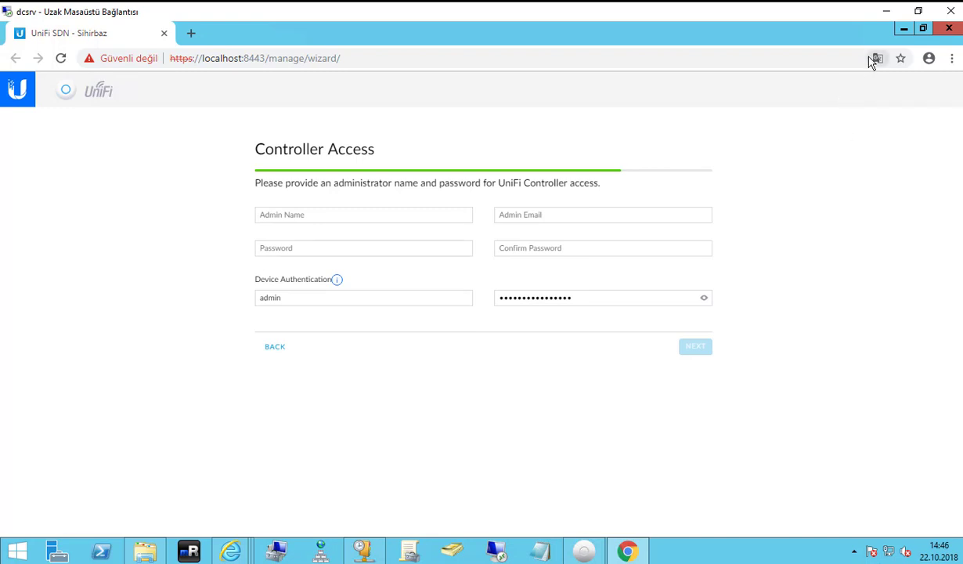
click(878, 58)
click(814, 234)
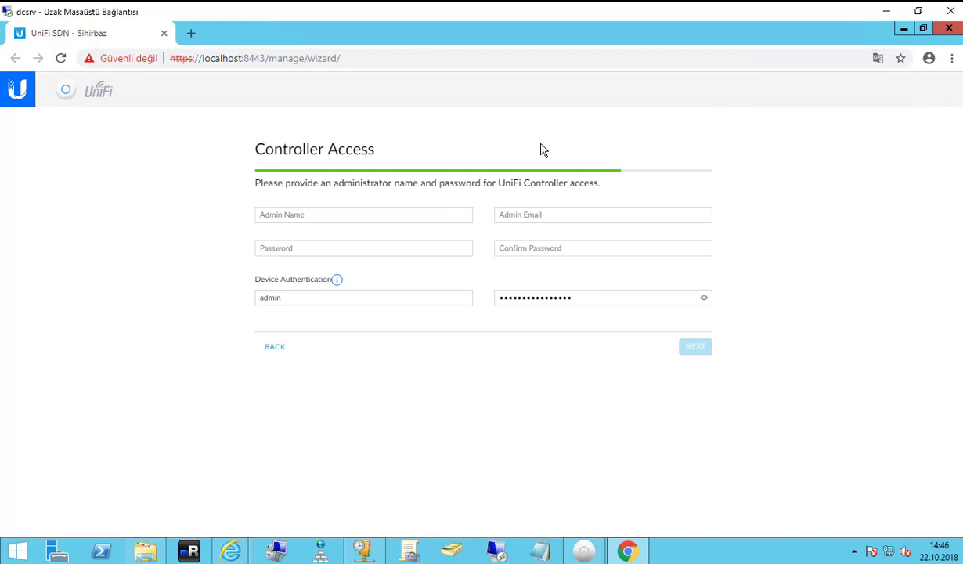
click(878, 58)
click(779, 120)
click(877, 58)
click(804, 124)
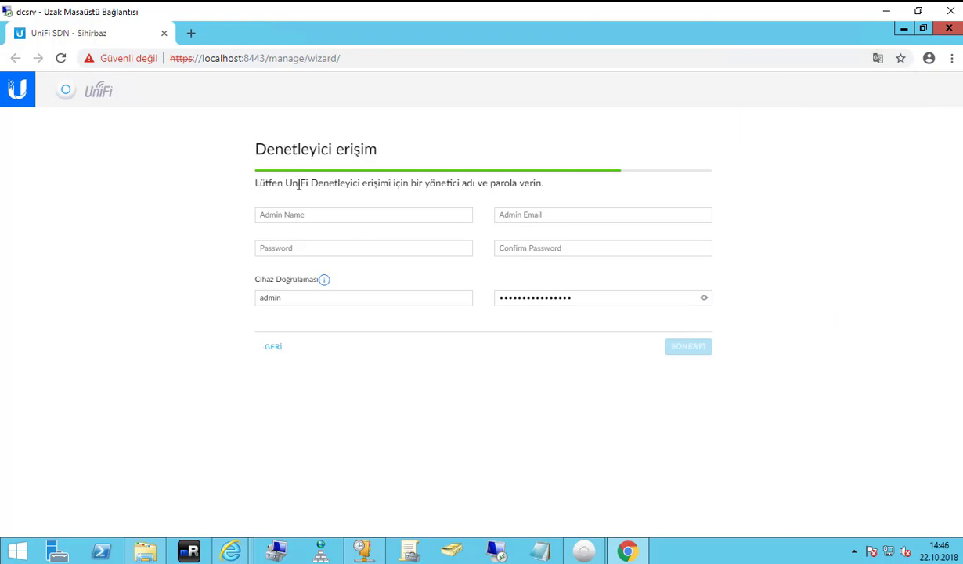
Begin filling in the Admin Name field and dismiss the fill-in reminder.
drag(276, 182, 569, 193)
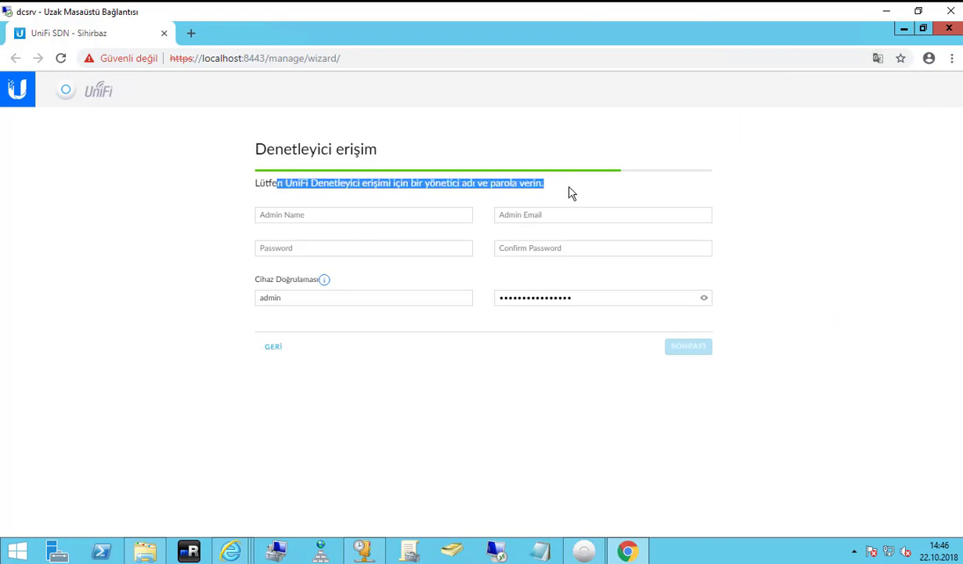
click(569, 193)
click(417, 209)
click(467, 196)
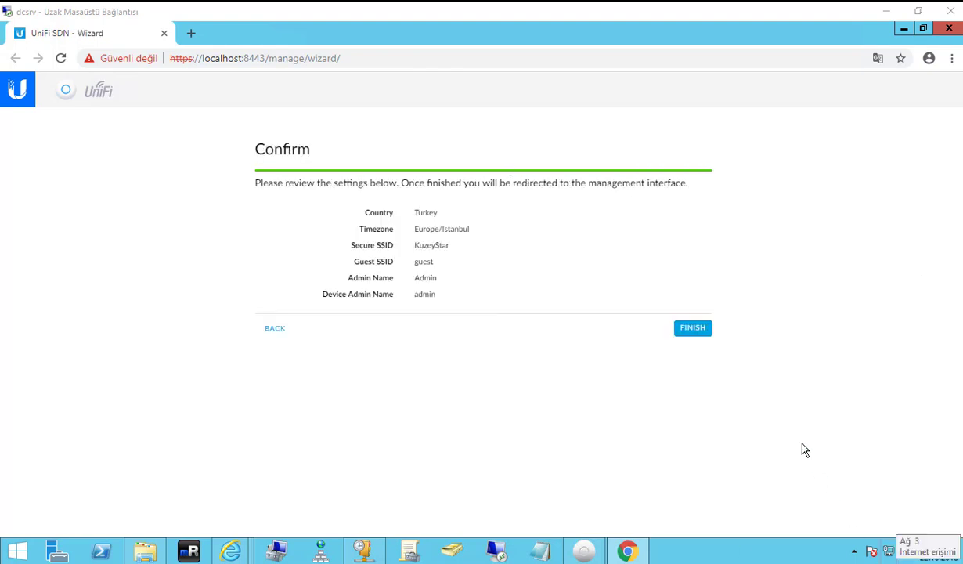
Finish the wizard on the Confirm page and skip the cloud login credentials.
click(691, 327)
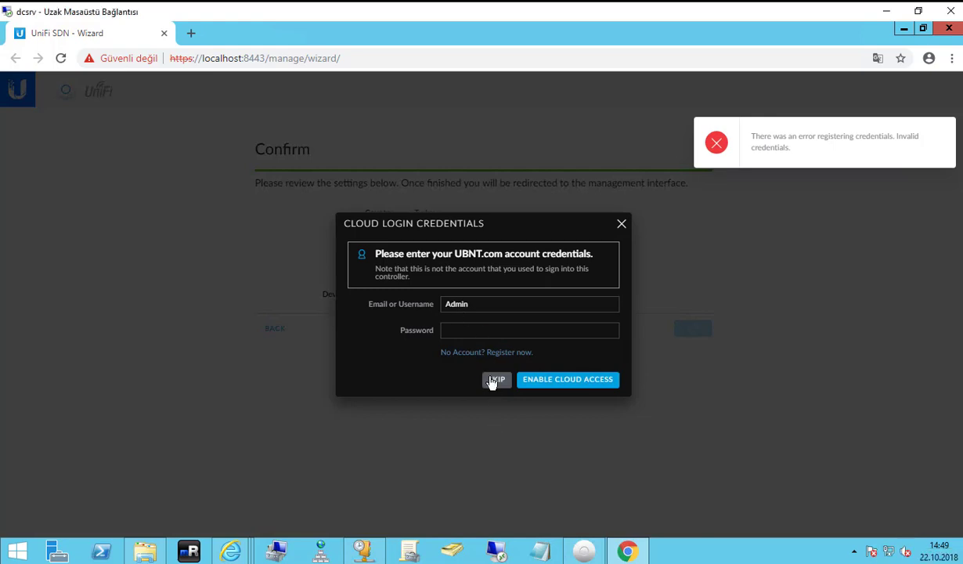
click(496, 380)
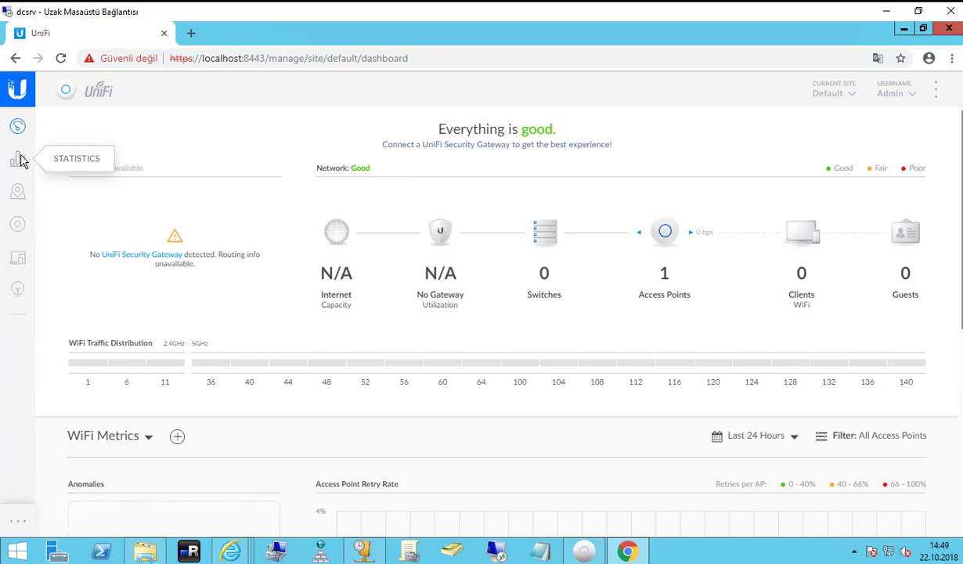
Inspect access points 80:2a:a8:c3:69:ce, f0:9f:c2:cb:32:8e and 78:8a:20:f3:61:6f, then view Clients.
click(14, 226)
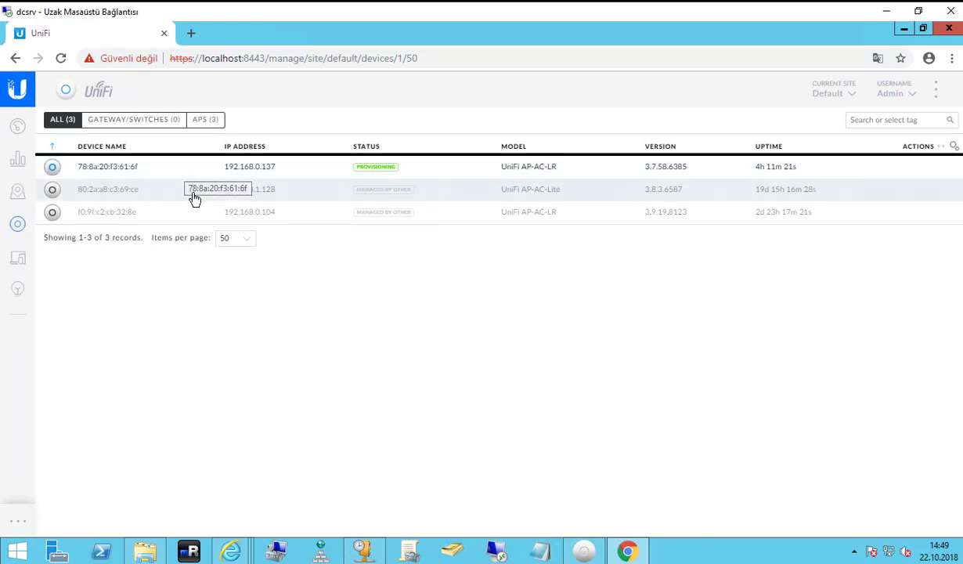
click(143, 199)
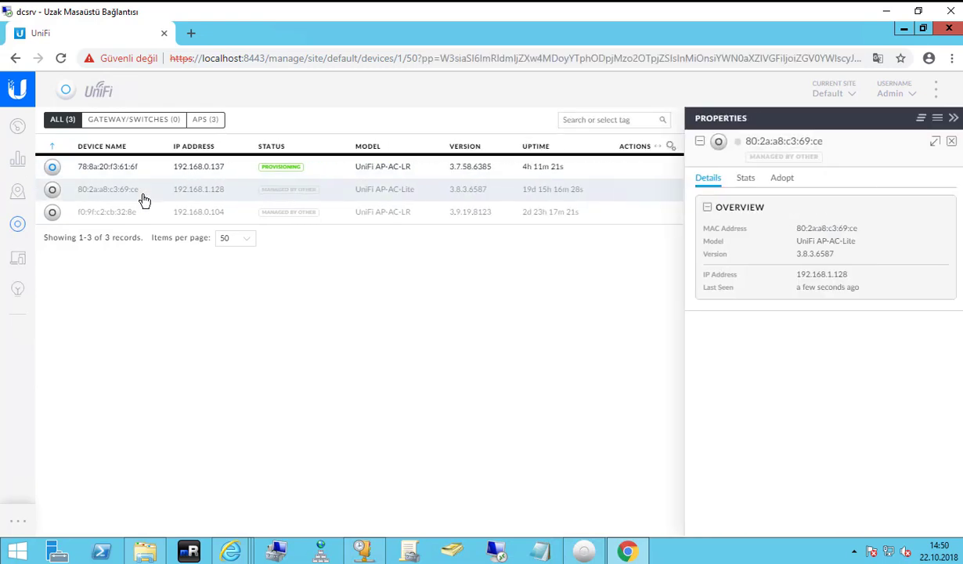
click(131, 213)
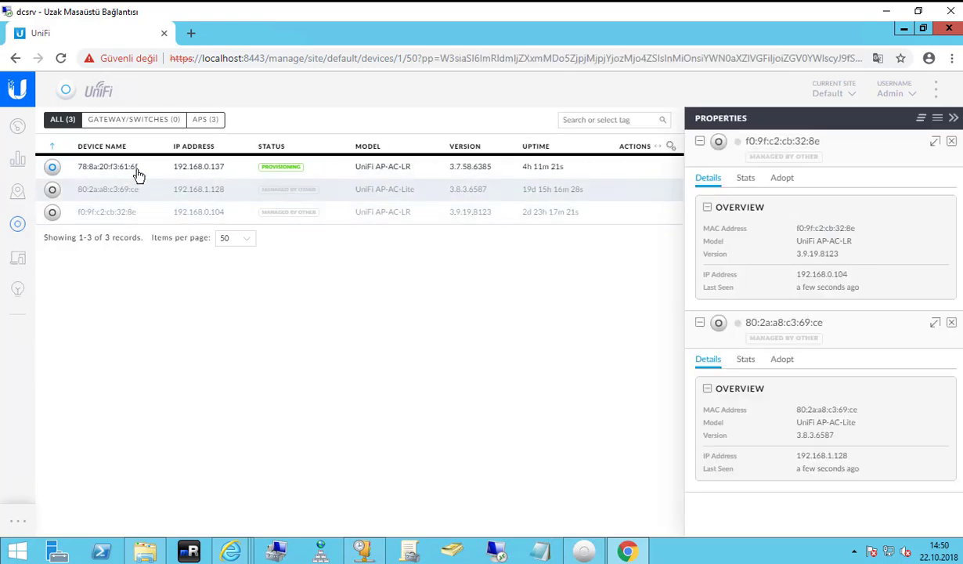
click(138, 174)
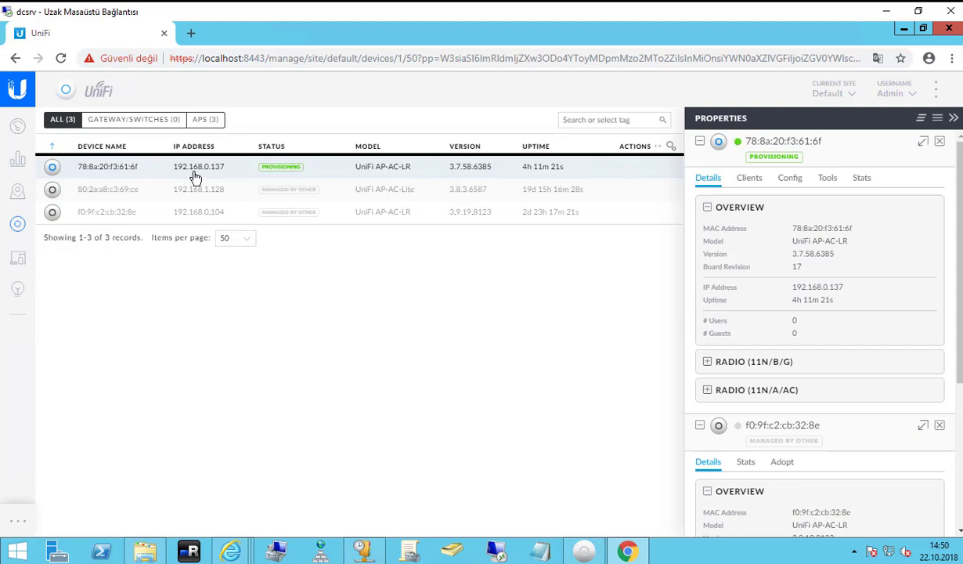
click(19, 260)
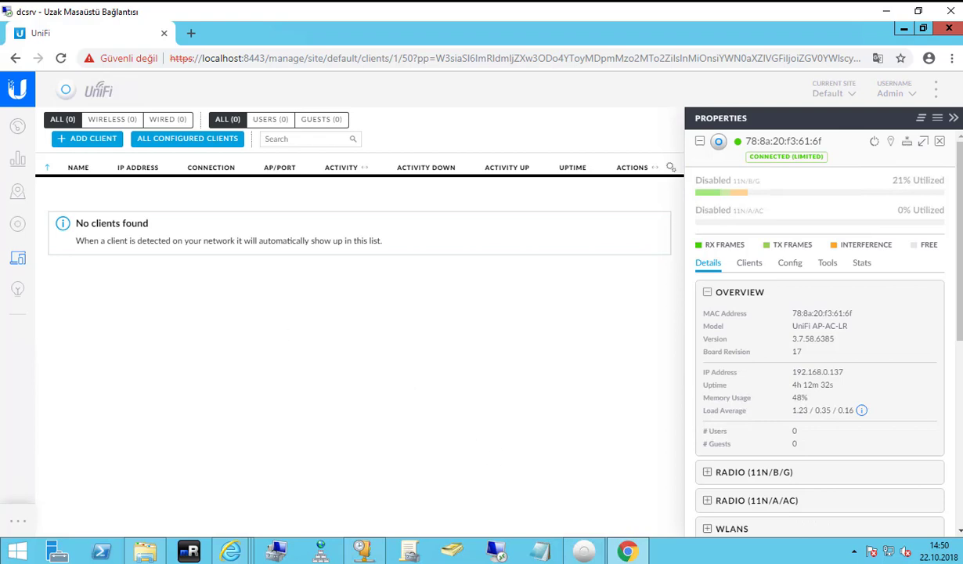
Reload to show the Galaxy-J7-Prime2 client's details, then return to the Dashboard.
click(62, 59)
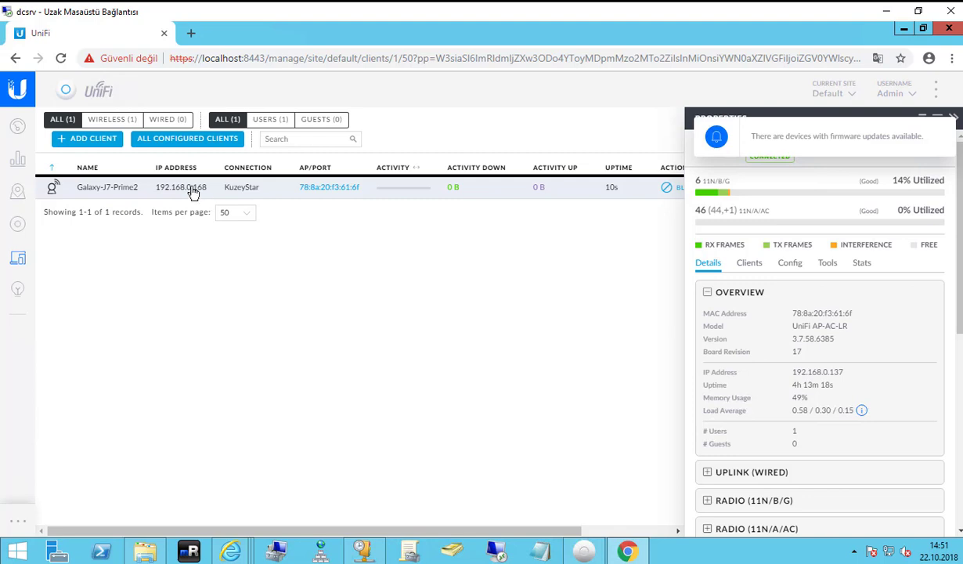
click(126, 191)
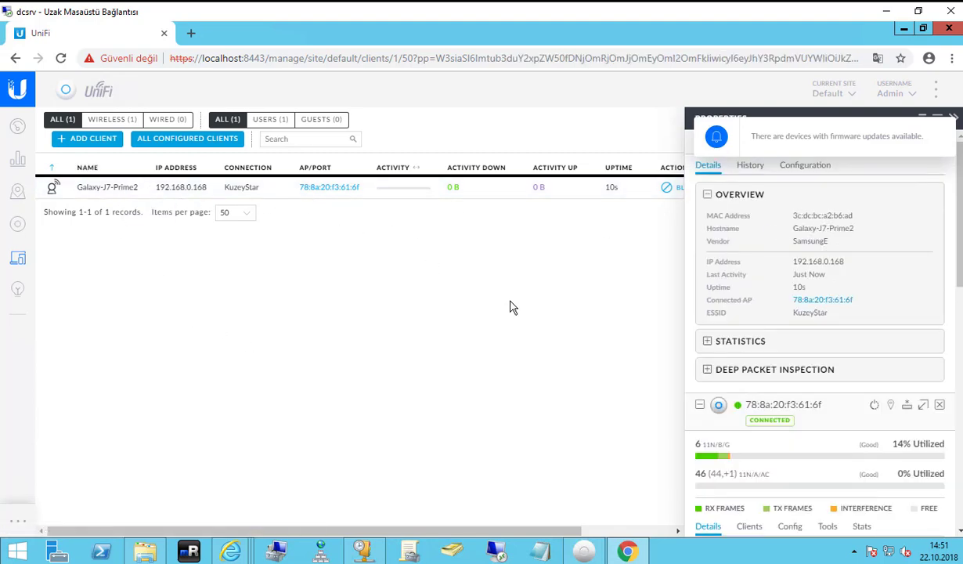
click(20, 131)
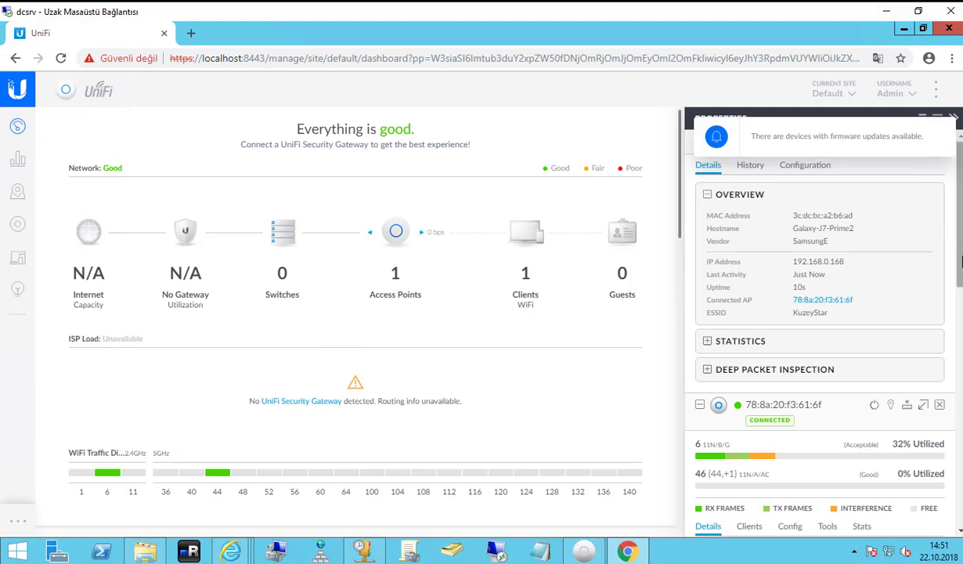
Scroll through the dashboard and the statistics overview.
scroll(484, 325, down, 2)
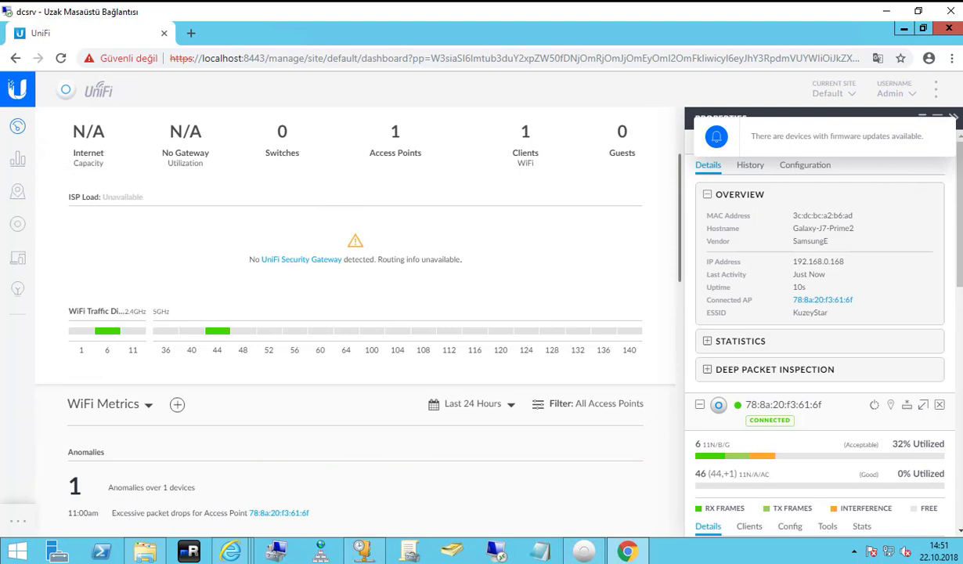
scroll(208, 188, up, 2)
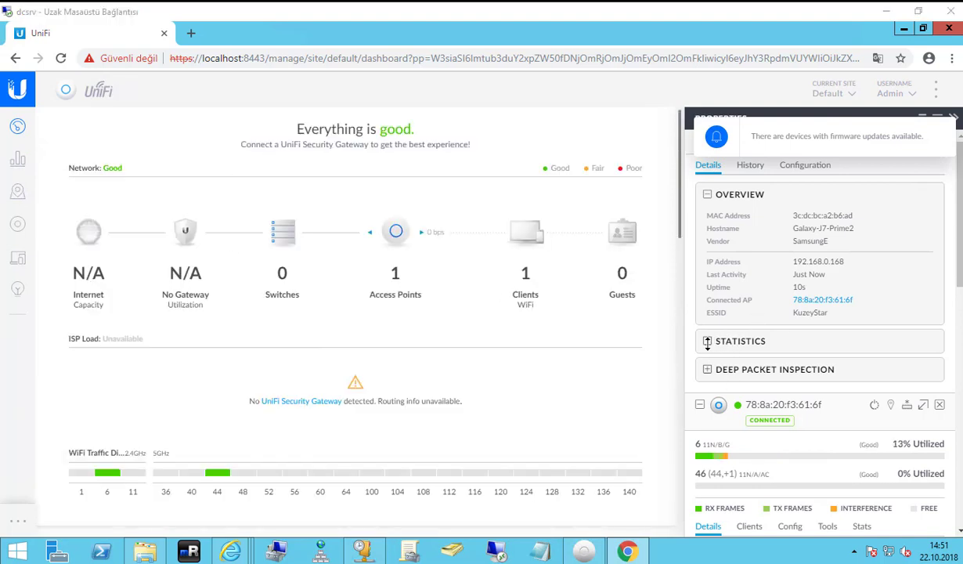
click(19, 161)
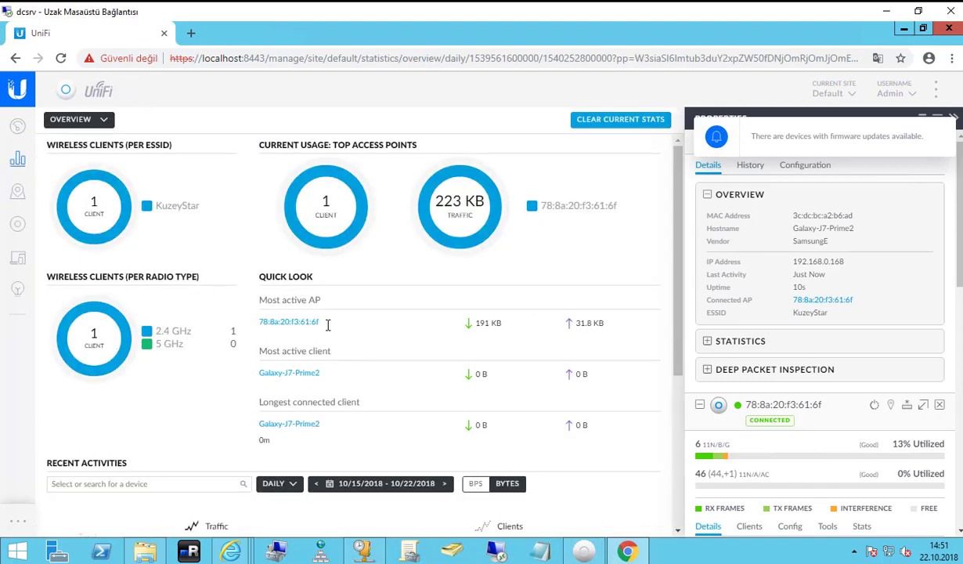
scroll(290, 319, down, 2)
scroll(285, 317, up, 2)
Visit the floor-plan map, devices and clients, ending on Insights' neighboring access points.
click(17, 192)
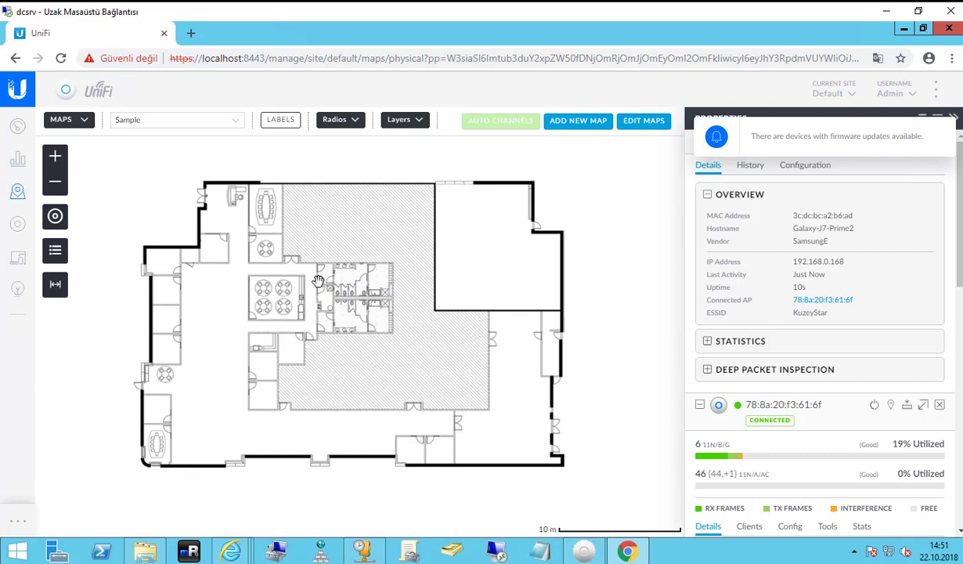
click(17, 224)
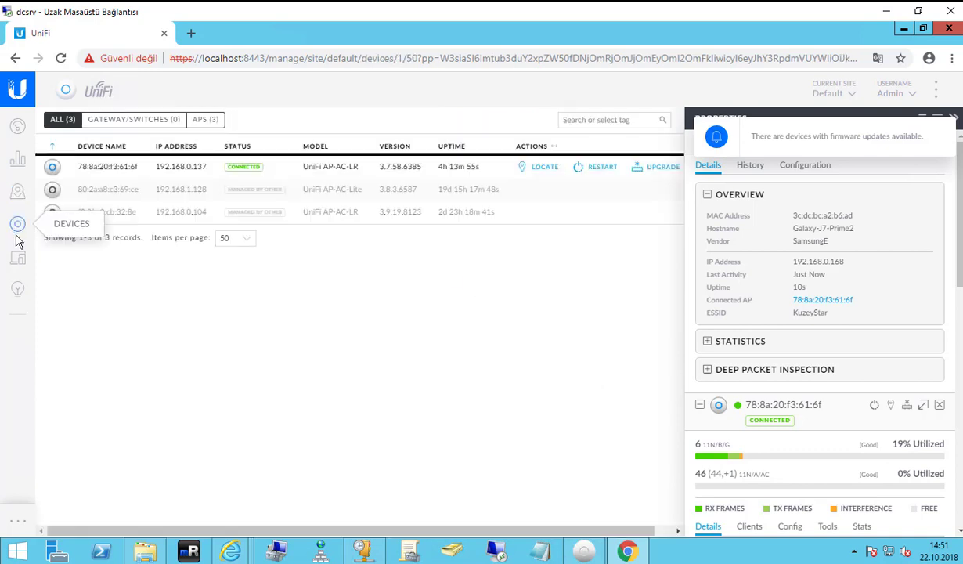
click(35, 262)
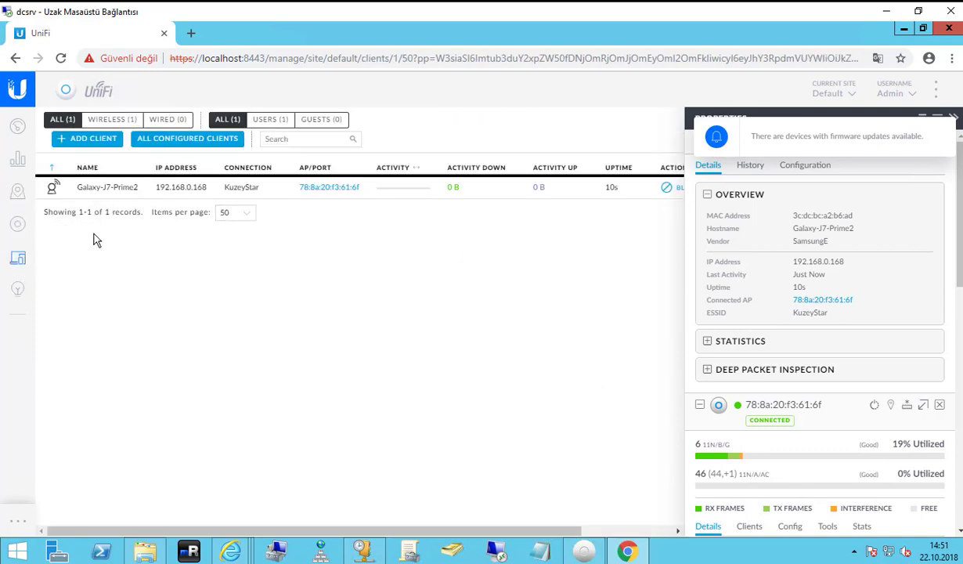
click(17, 288)
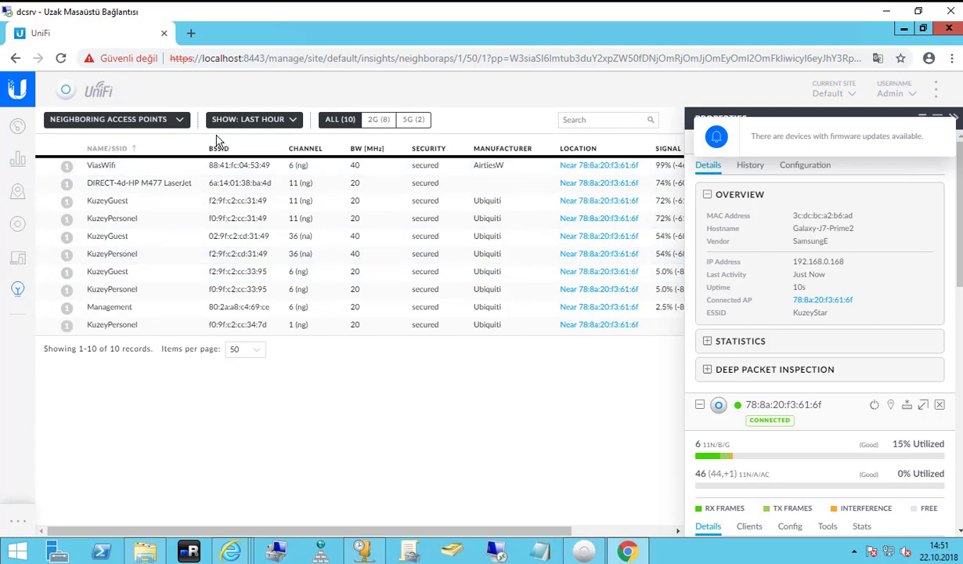
Show Known Clients in Insights, filter to Blocked to confirm none, then go to Clients and Devices.
click(172, 121)
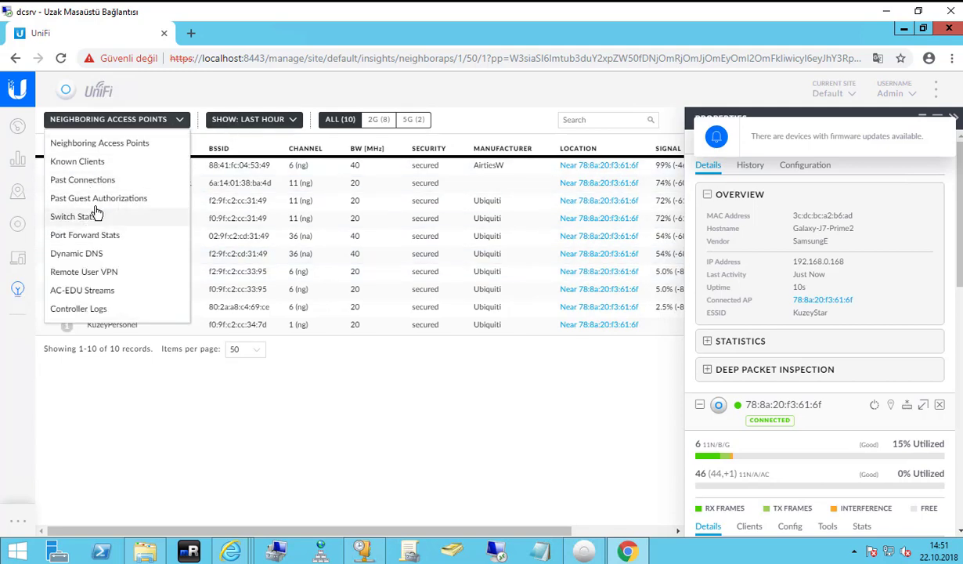
click(110, 161)
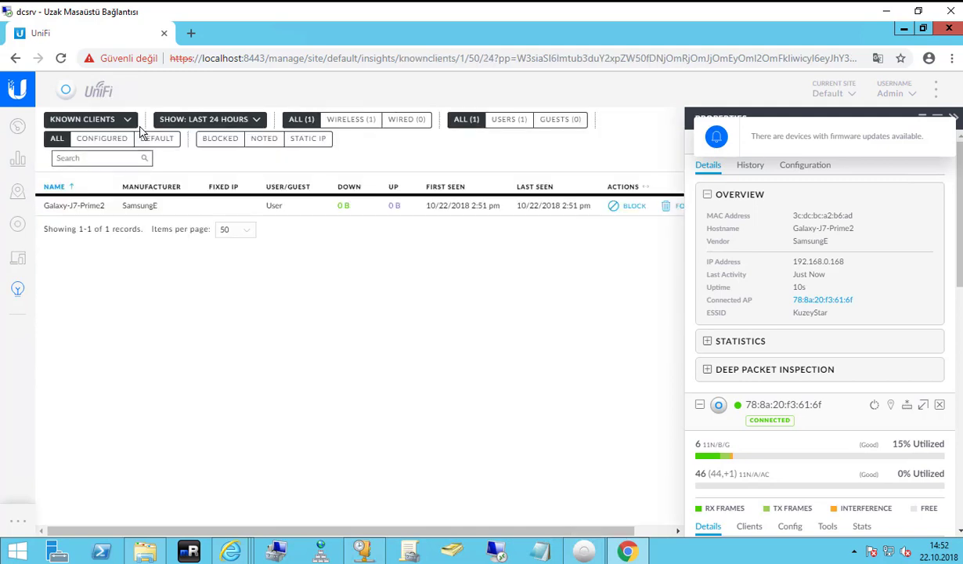
click(126, 122)
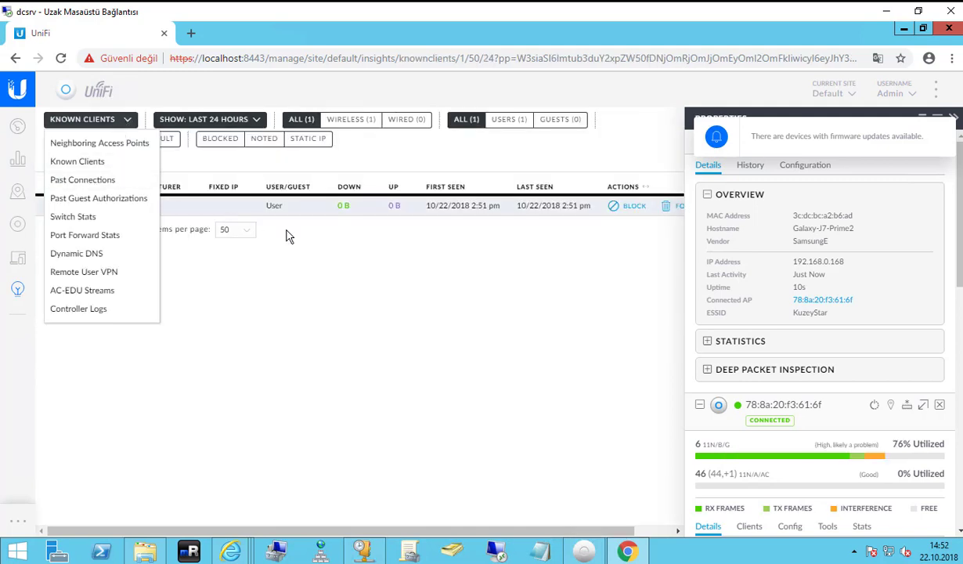
click(219, 141)
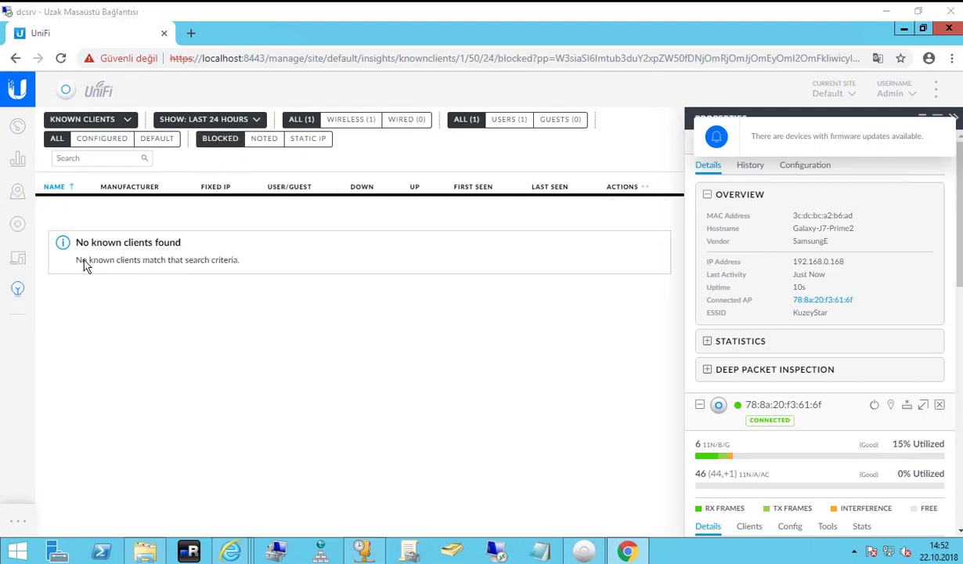
click(17, 259)
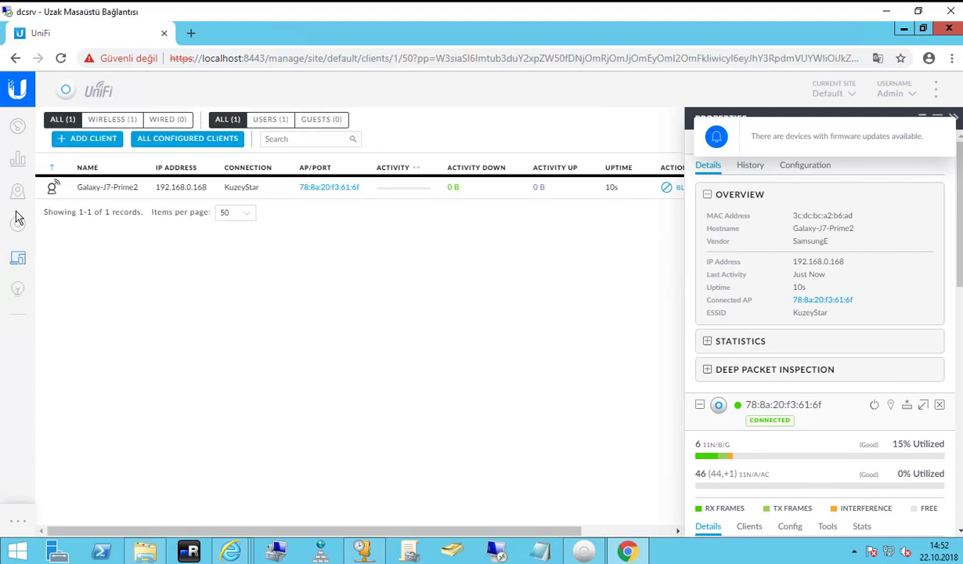
click(17, 225)
Pass through Map and Dashboard, dismiss the firmware update notice, and open Statistics.
click(17, 193)
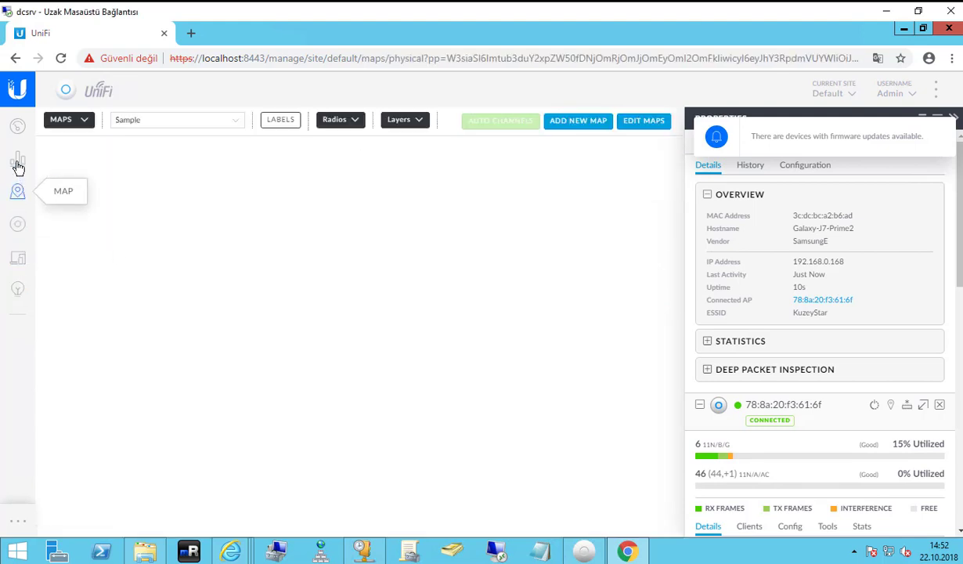
click(18, 129)
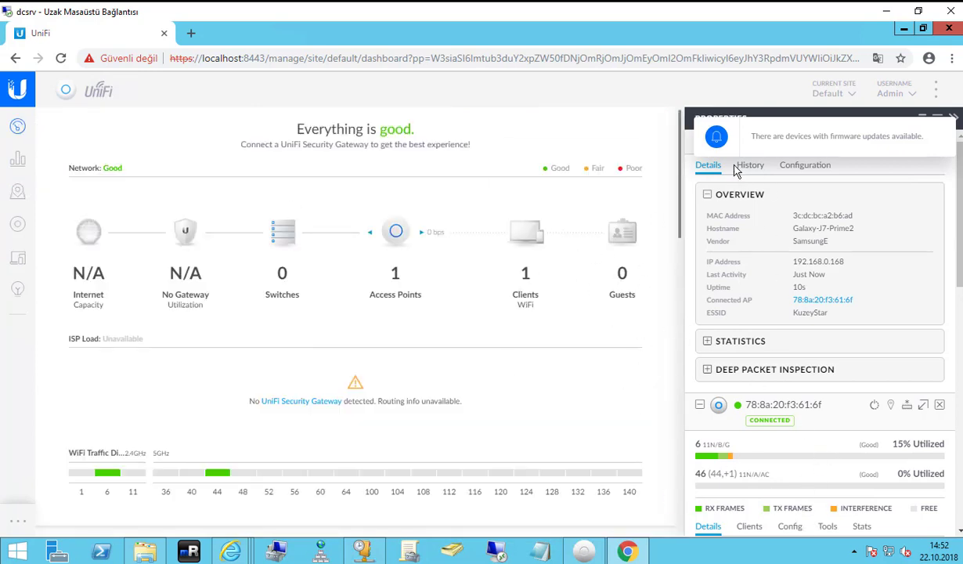
click(907, 135)
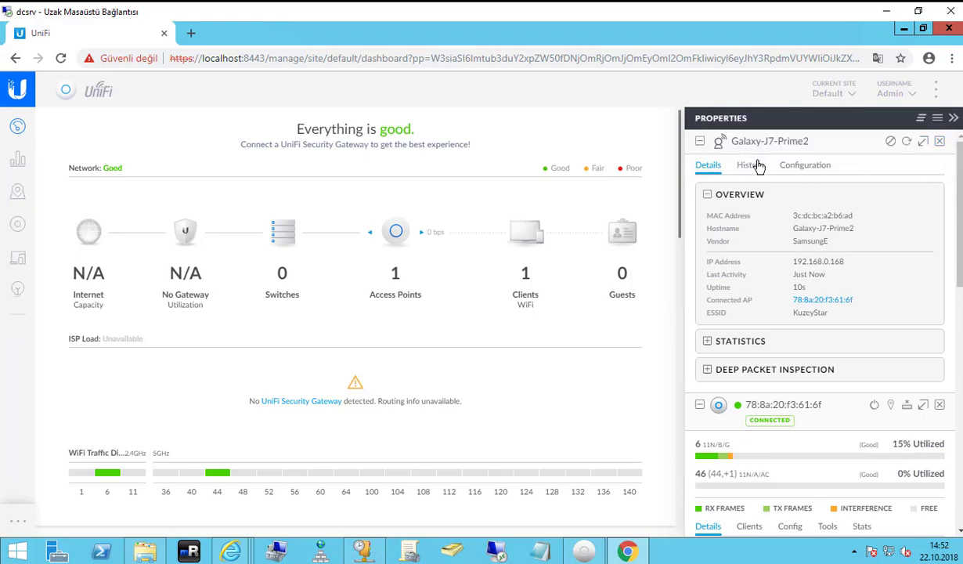
click(18, 159)
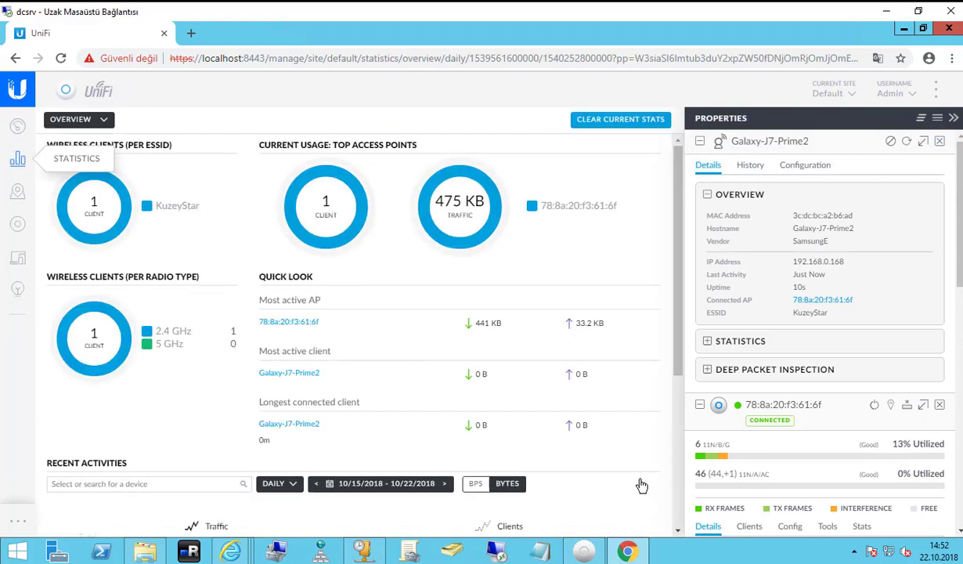